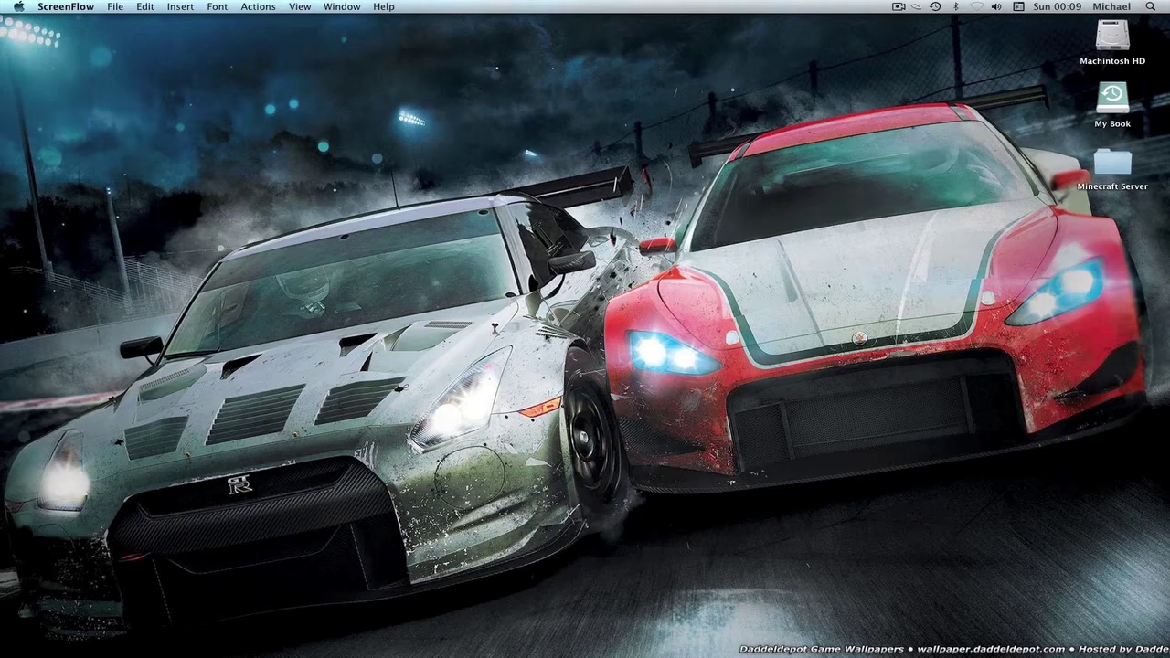
left_click_drag(545, 333, 635, 541)
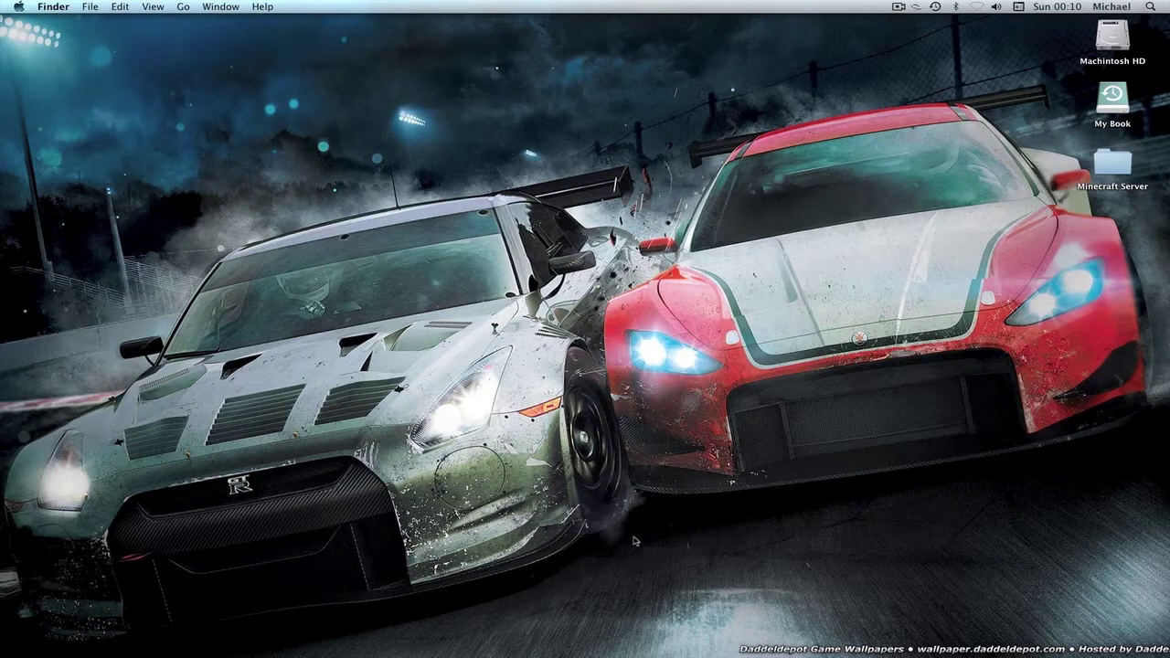
left_click_drag(479, 212, 439, 258)
mouse_move(508, 267)
left_mouse_down()
mouse_move(667, 541)
mouse_move(578, 429)
left_mouse_up()
left_click_drag(462, 334, 655, 553)
Step: Launch Adobe After Effects CS4 from the Applications folder
mouse_move(773, 640)
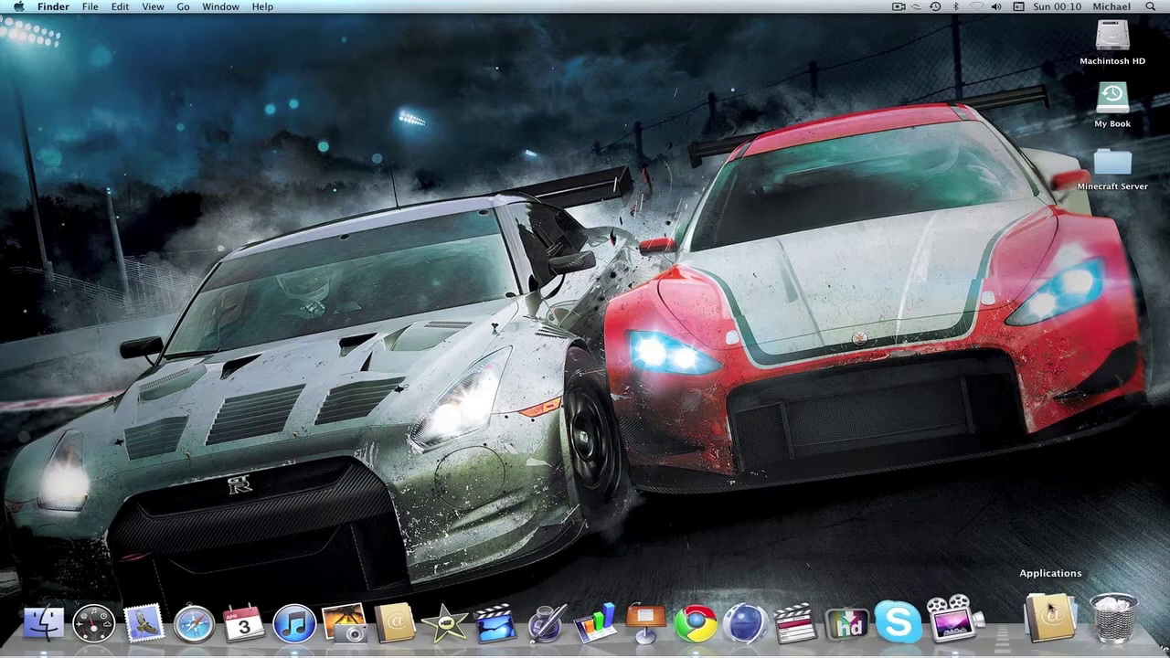
left_click(1050, 610)
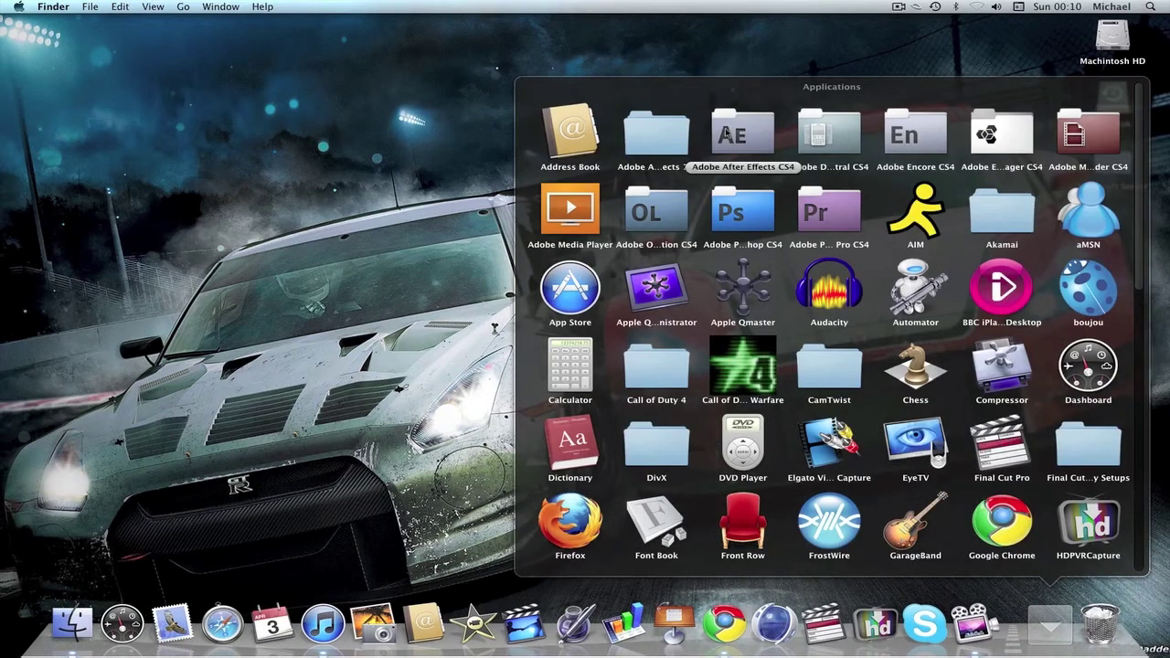
left_click(725, 130)
left_click(798, 344)
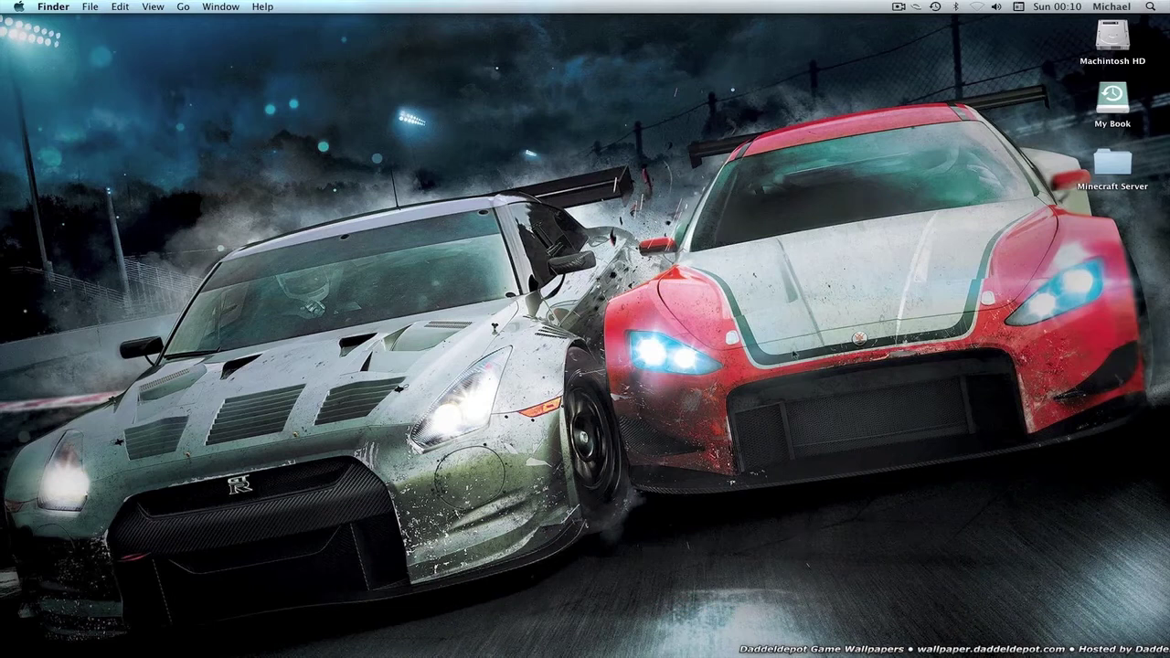
left_click_drag(552, 338, 658, 541)
left_click_drag(710, 343, 1050, 487)
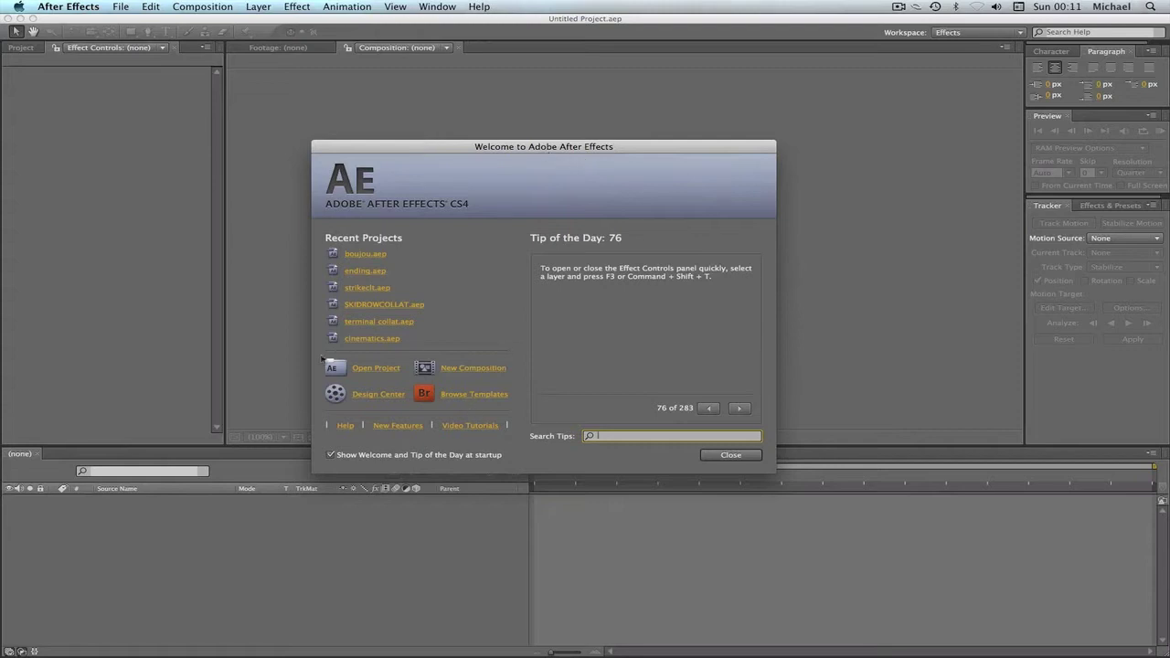
Step: Create a 1280 x 720 px composition at 59.94 frames per second and show the project's items
left_click(465, 368)
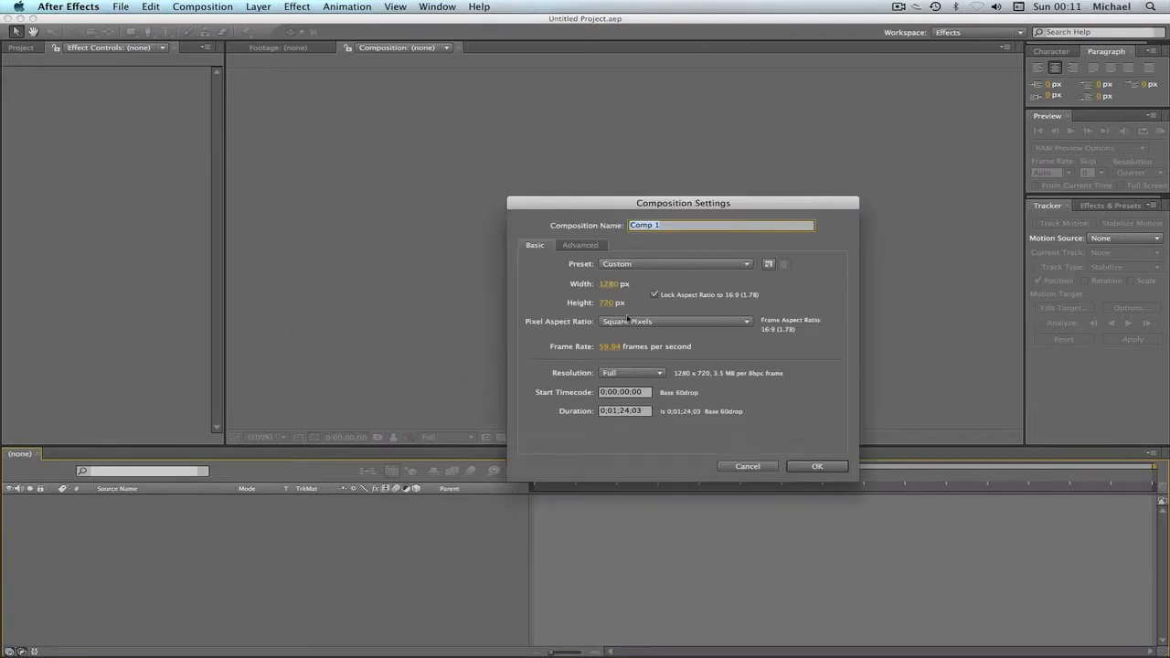
left_click(816, 467)
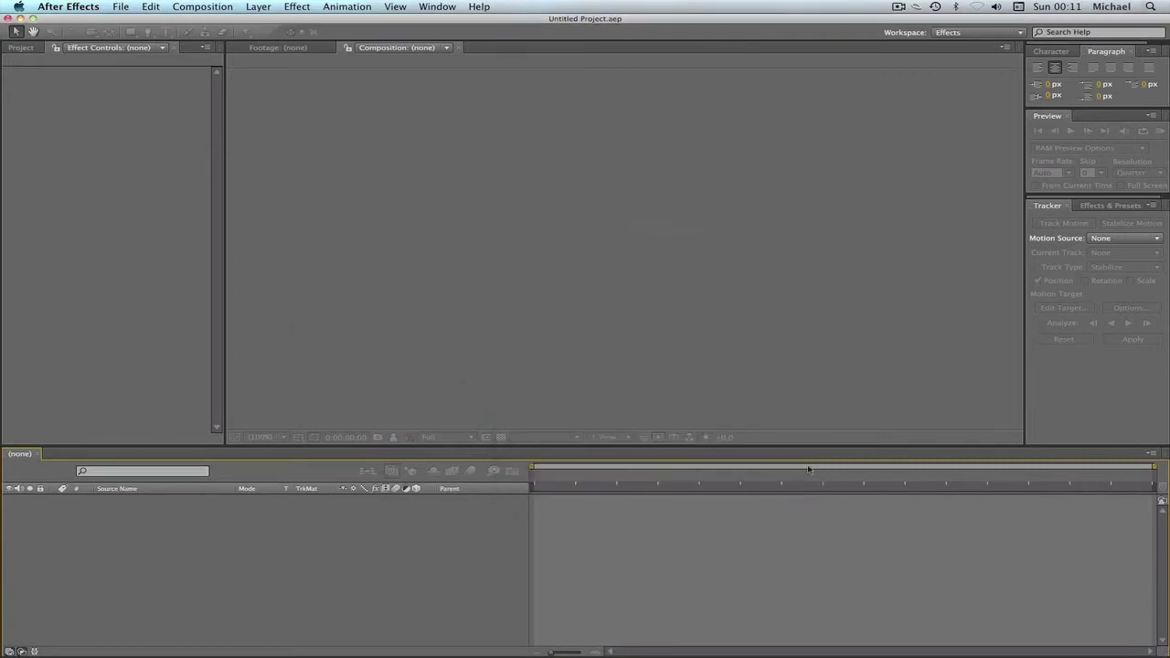
left_click(23, 49)
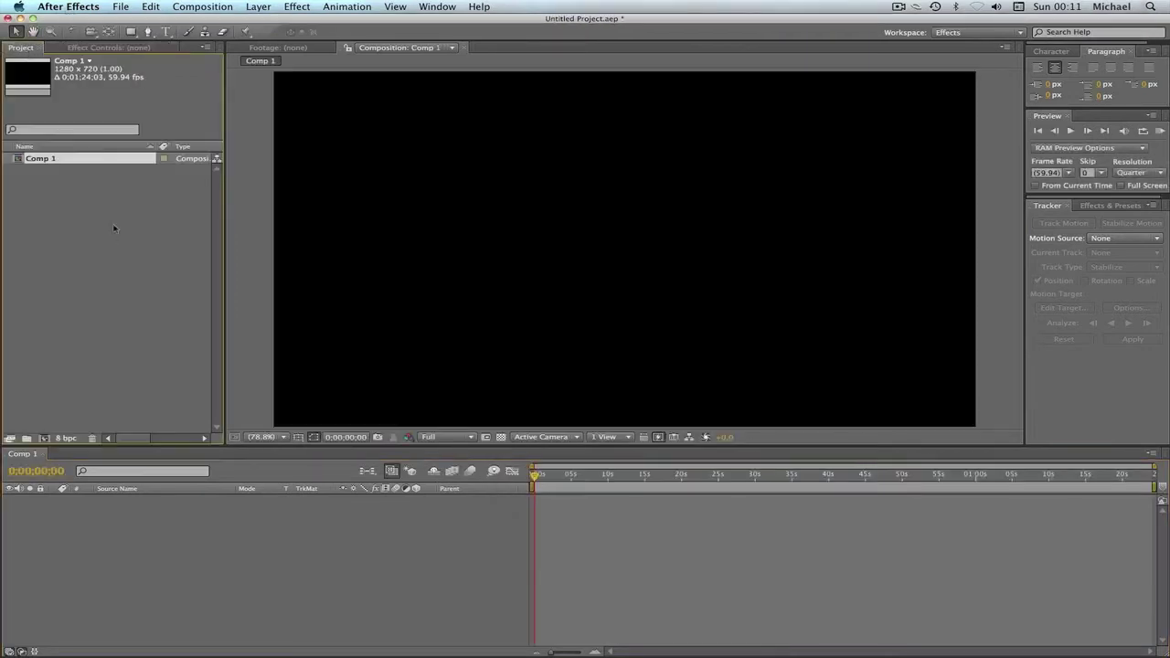
right_click(111, 200)
left_click(67, 194)
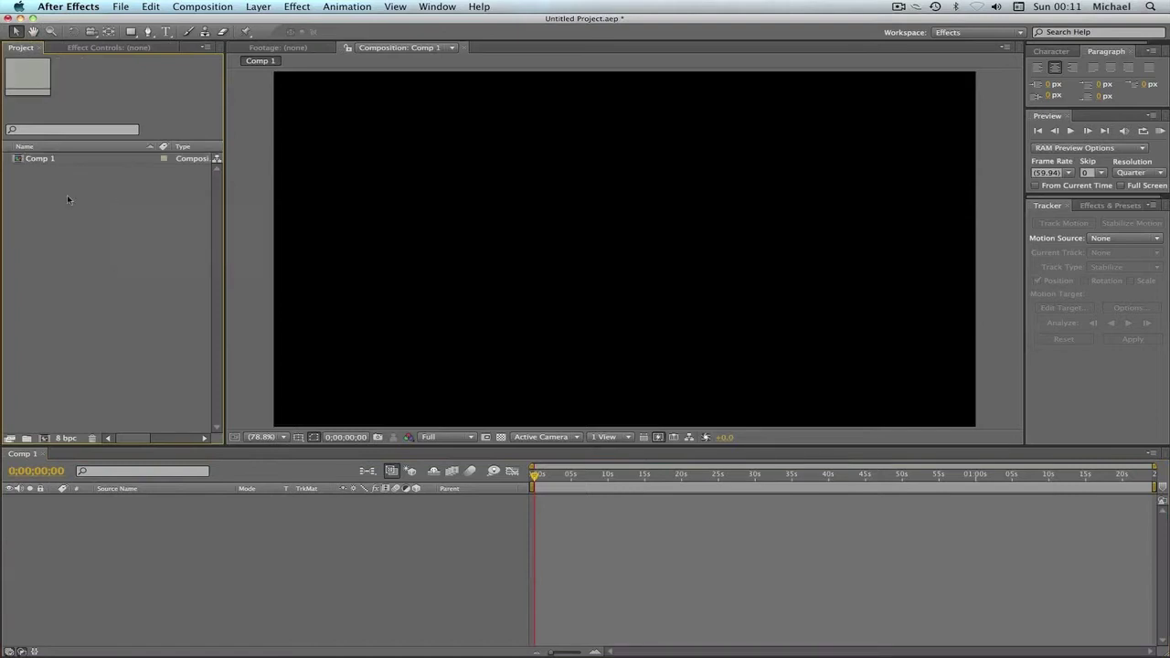
double_click(66, 195)
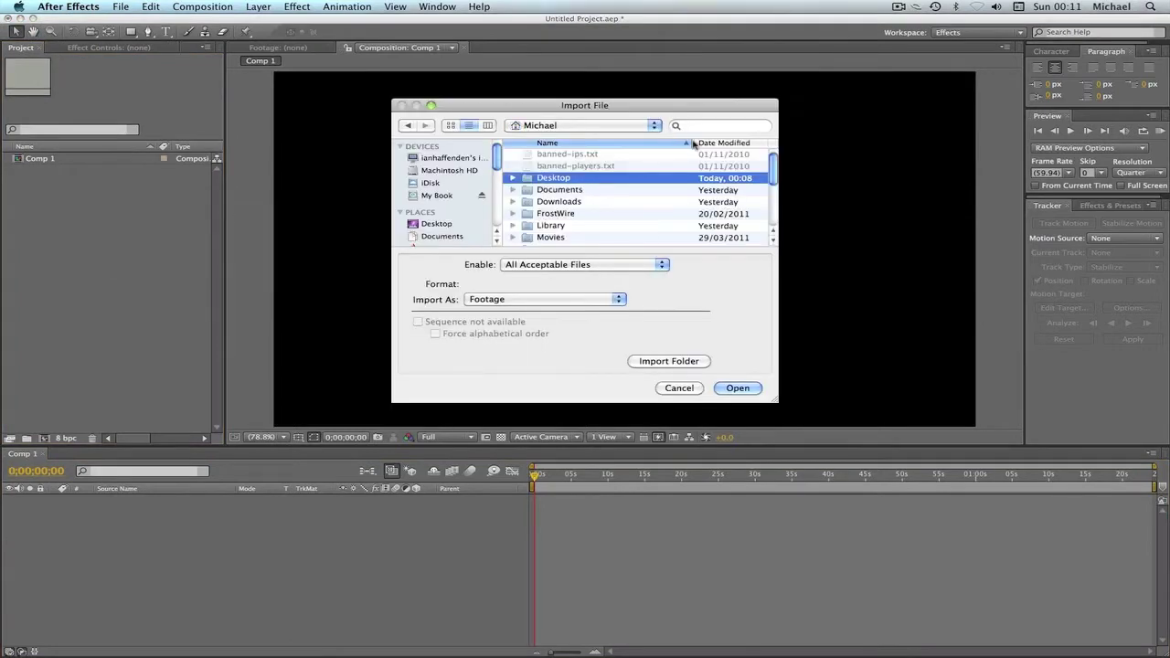
left_click(742, 125)
left_click(677, 388)
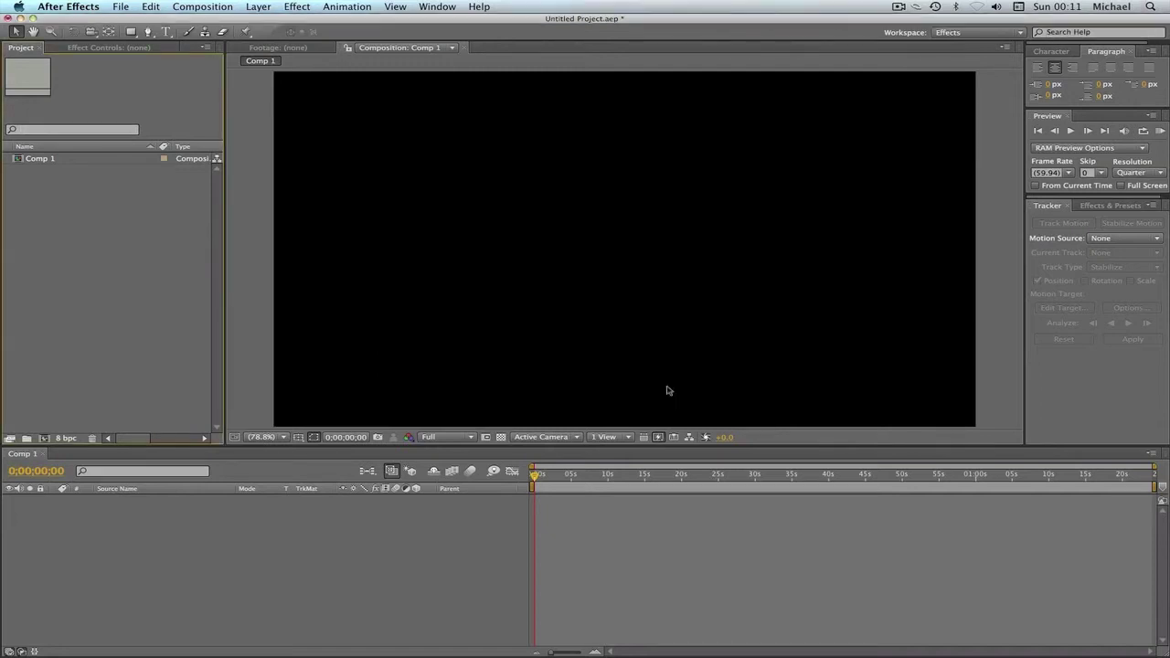
Step: Add a black 1280 x 720 px solid layer to the composition
right_click(84, 517)
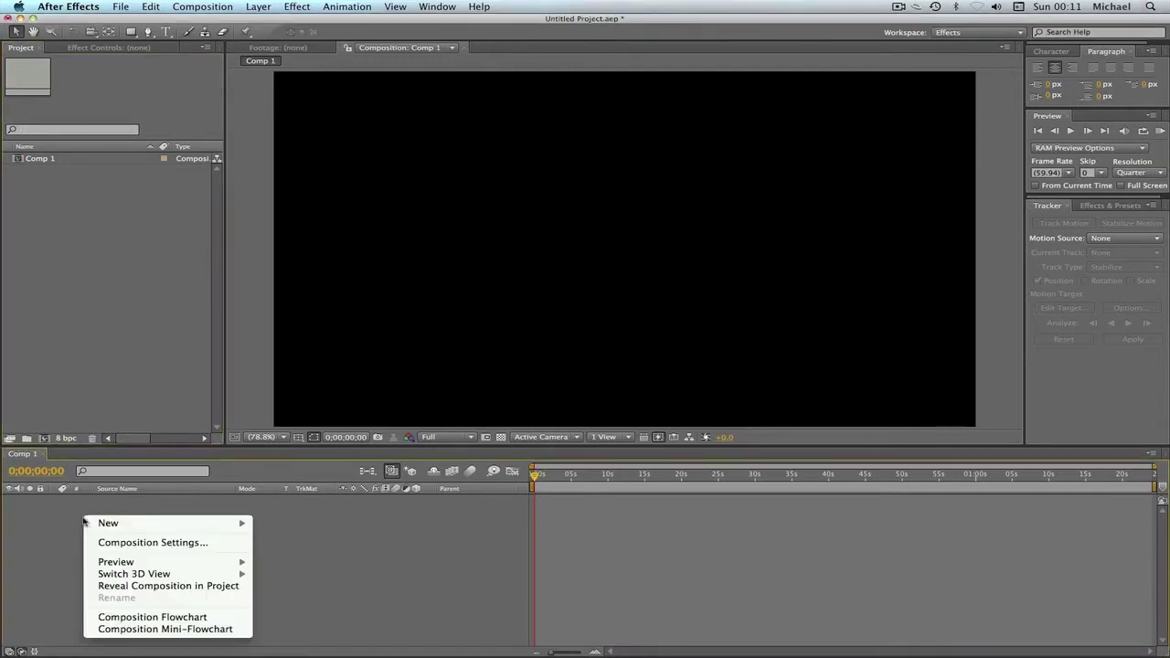
mouse_move(151, 526)
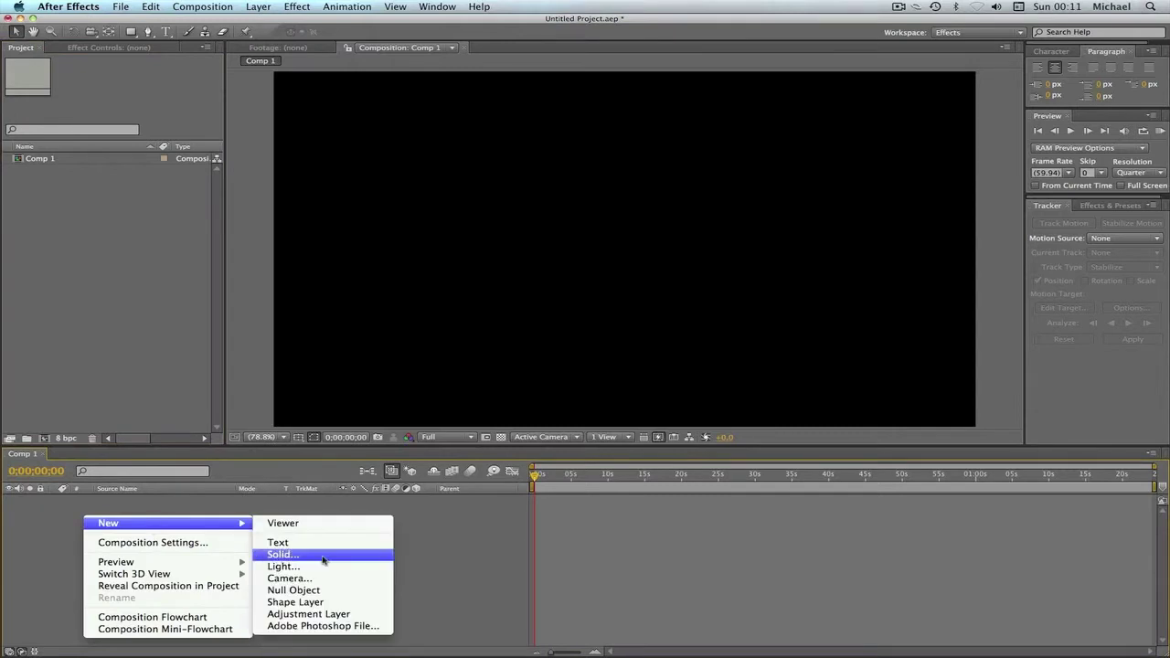
left_click(282, 555)
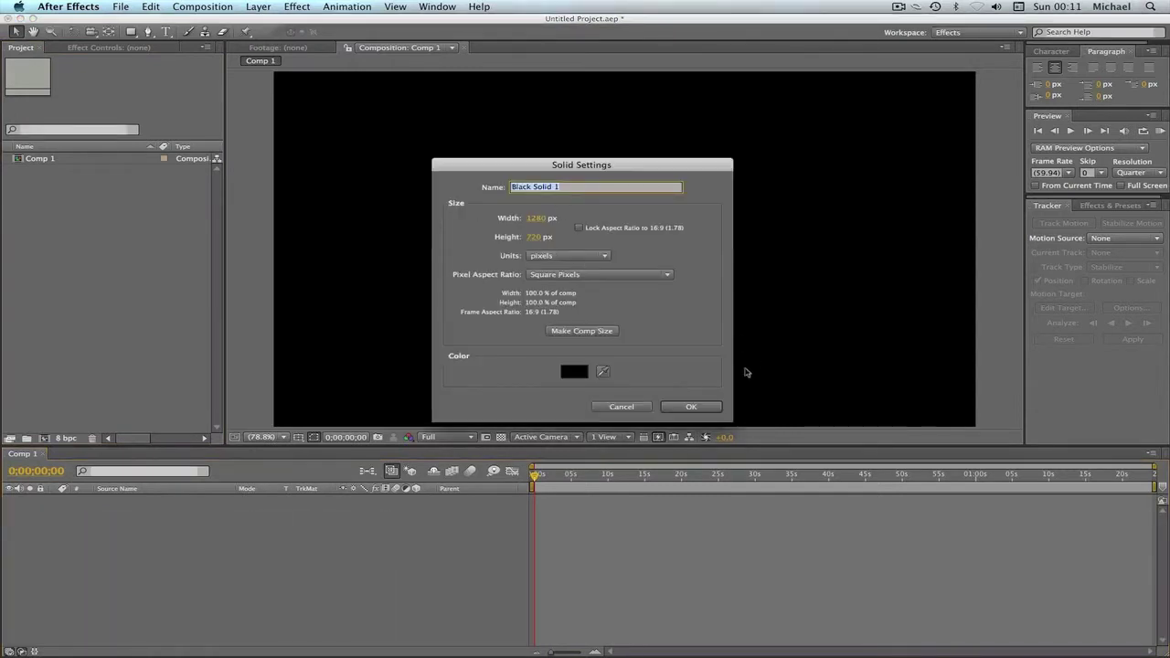
left_click(695, 408)
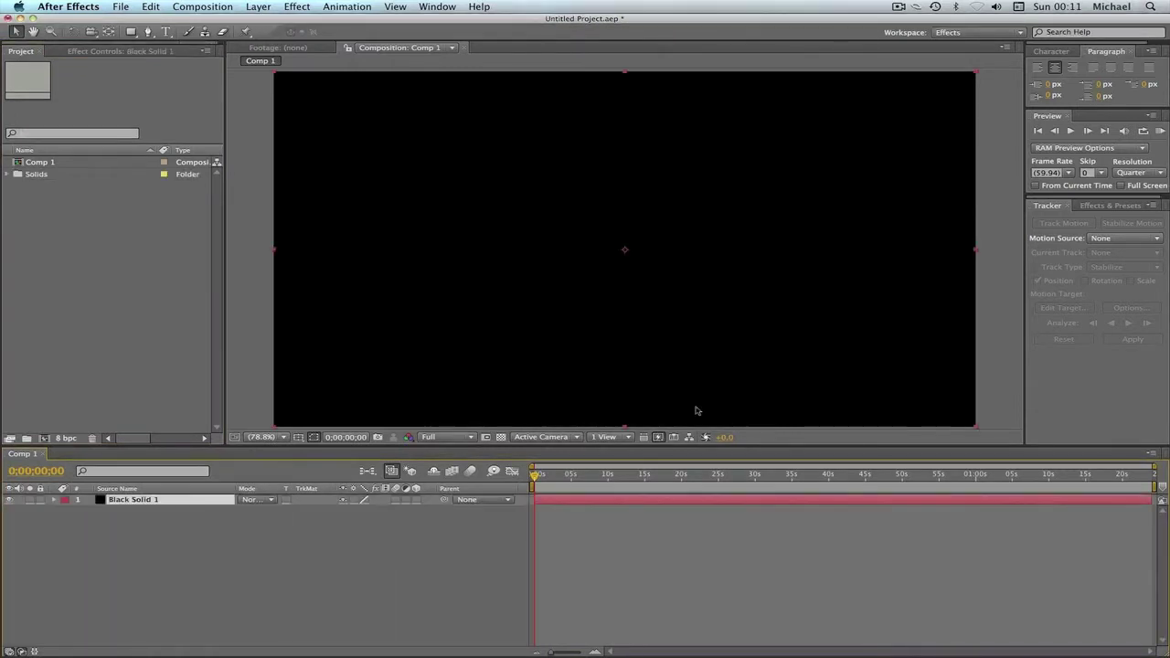
Step: Apply the Radio Waves generate effect to the black solid layer
left_click(297, 6)
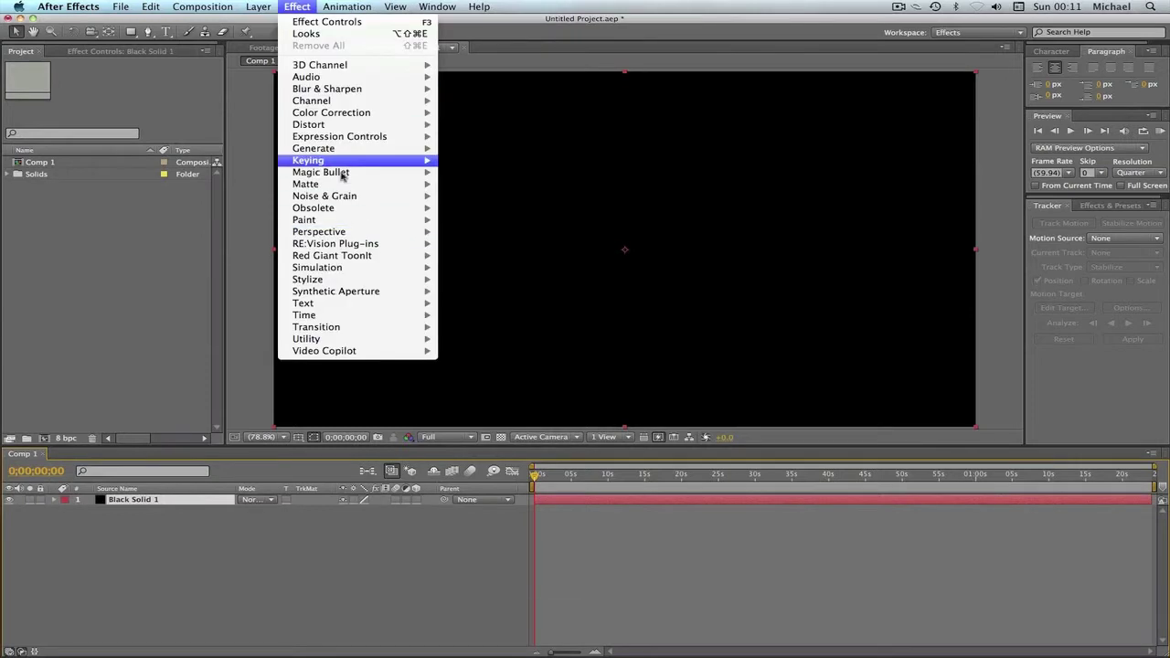
mouse_move(341, 152)
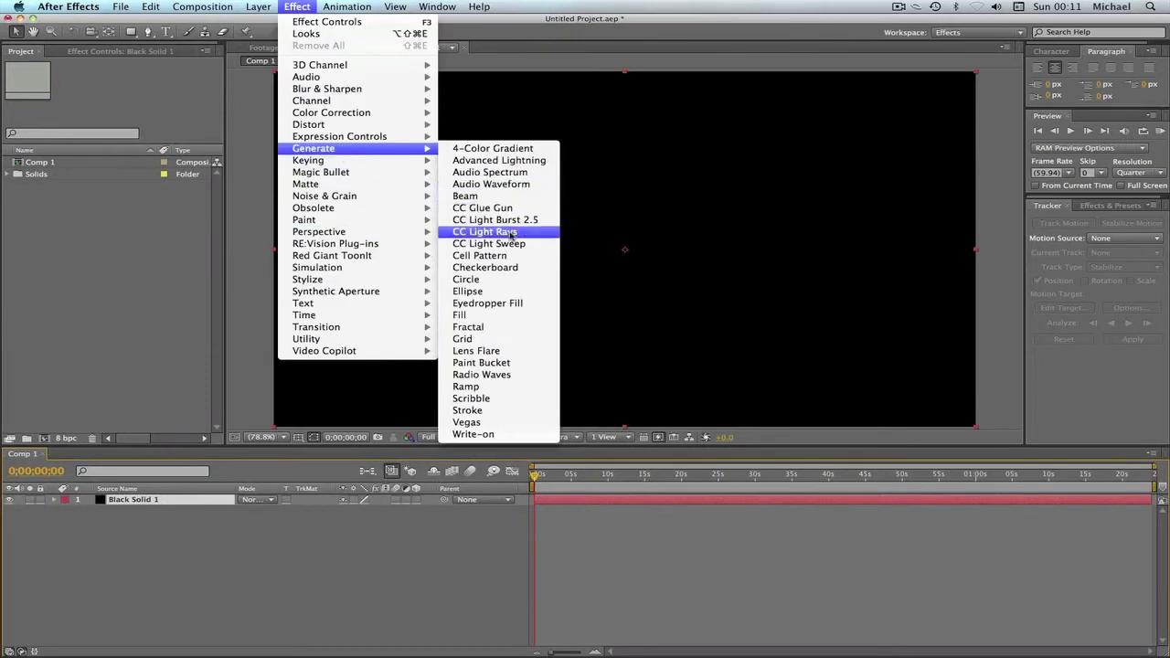
left_click(504, 375)
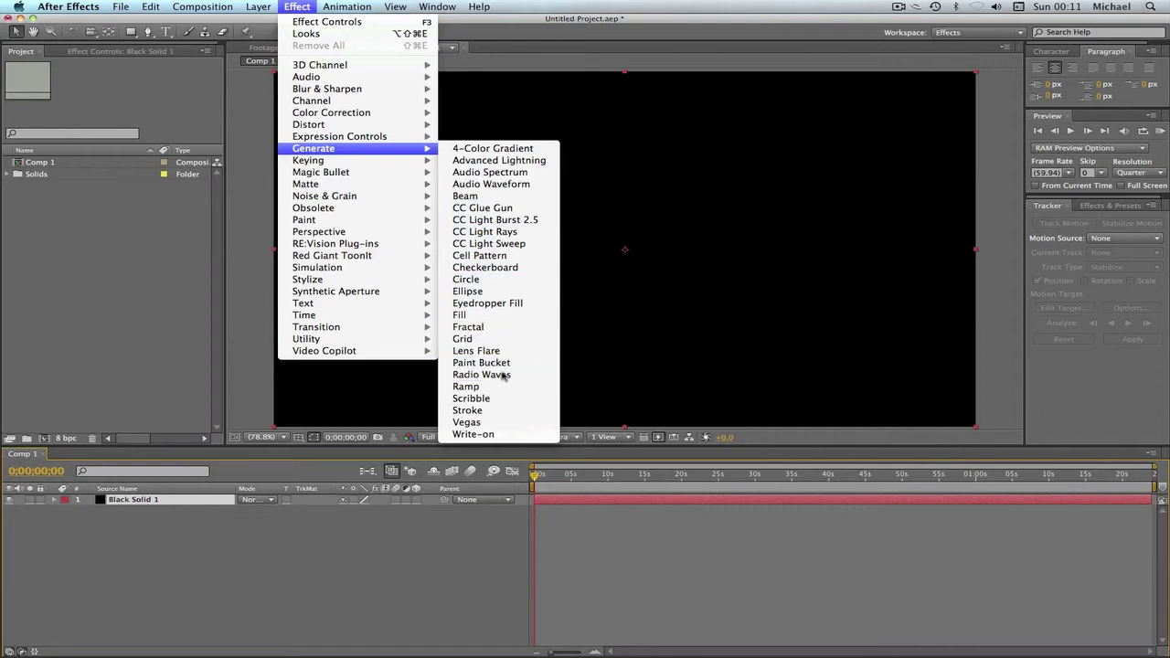
Step: Preview the waves partway through the timeline and shorten the work area to about the first 7 seconds
left_click(566, 475)
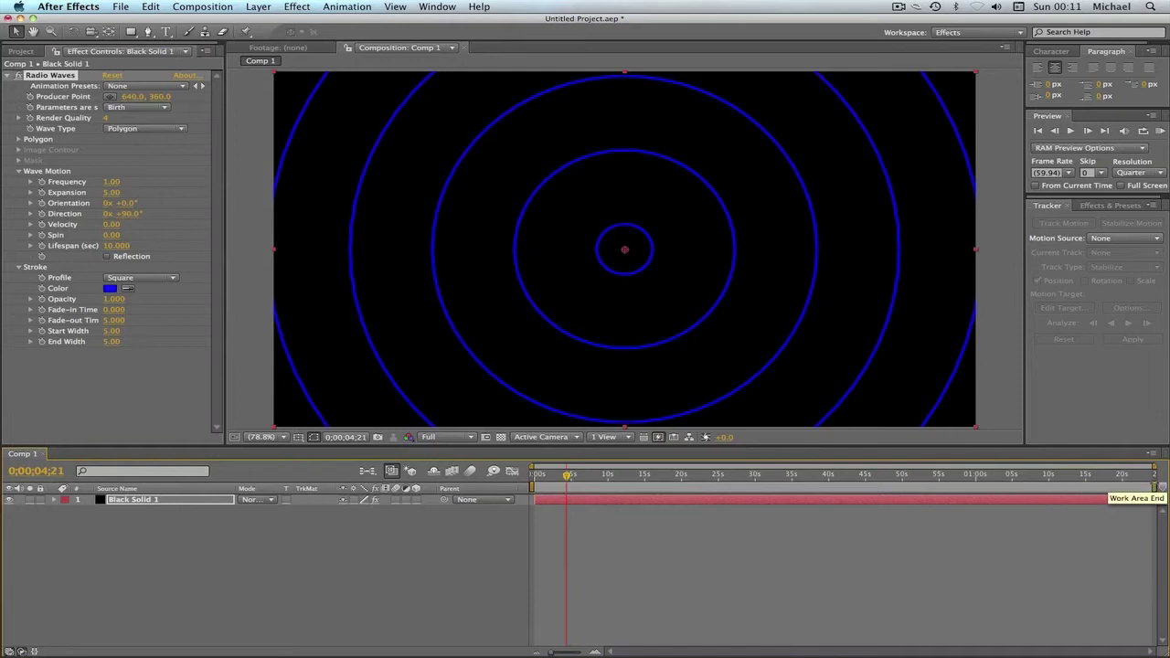
left_click_drag(1154, 482, 534, 477)
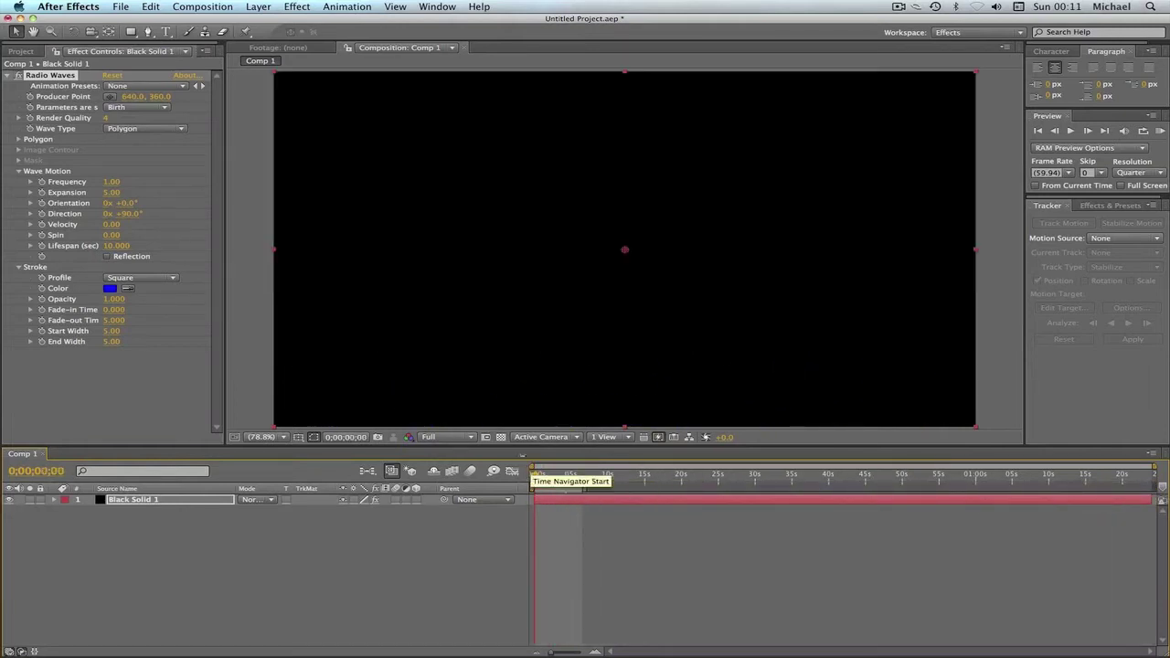
Step: Change the Radio Waves stroke color to white
left_click(109, 287)
left_click(418, 219)
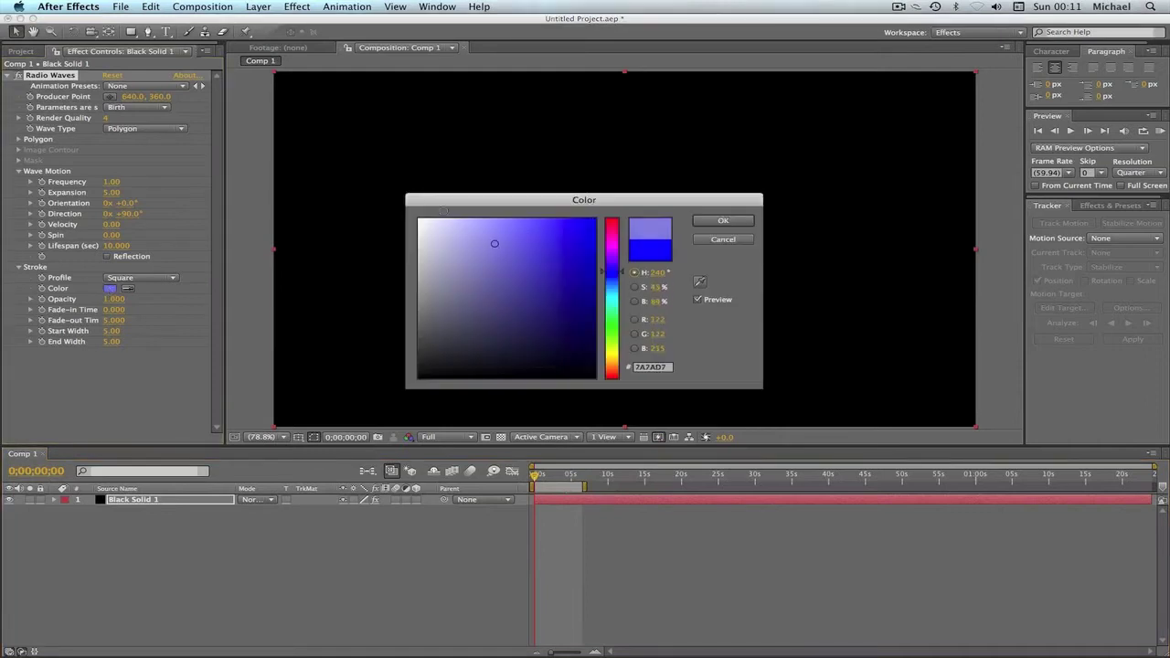
left_click(736, 224)
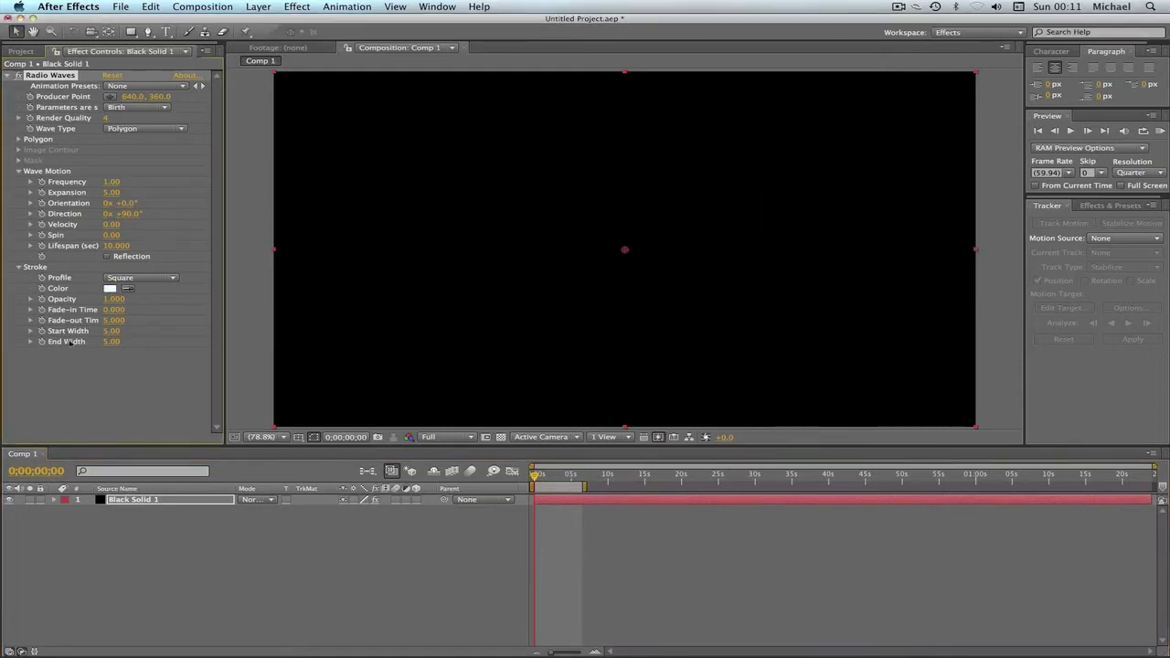
Step: Try a Radio Waves stroke Start Width of 30, check the rings partway along the timeline, and raise it to 33
left_click(114, 330)
type("30")
key("Return")
left_click(545, 476)
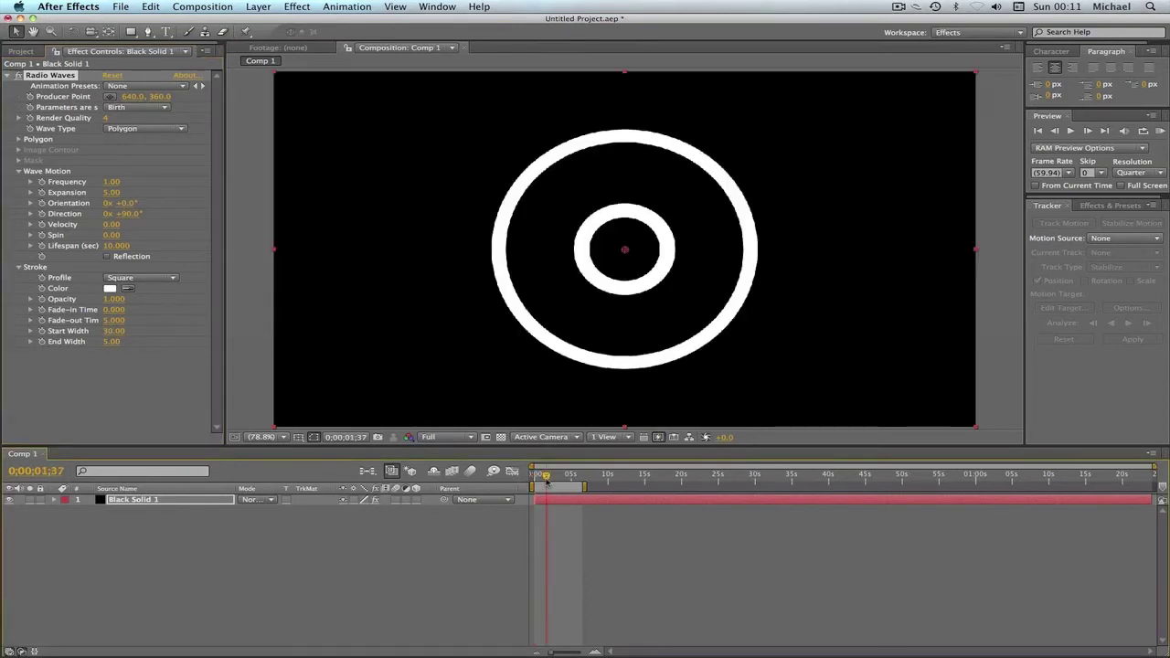
left_click(113, 331)
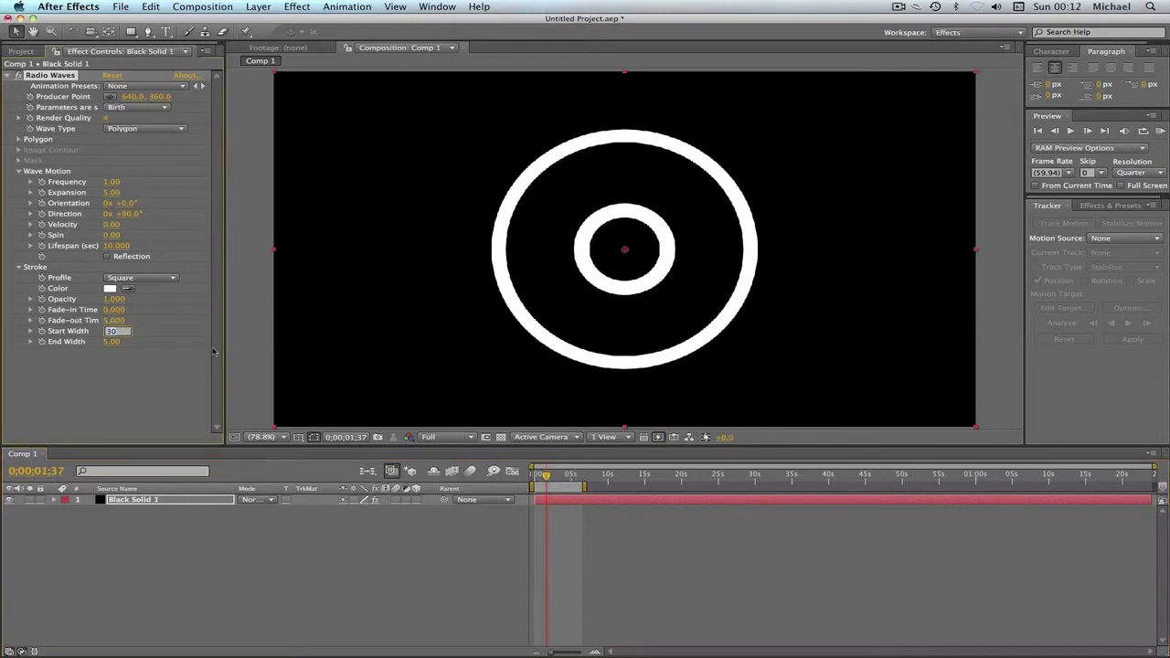
key("Return")
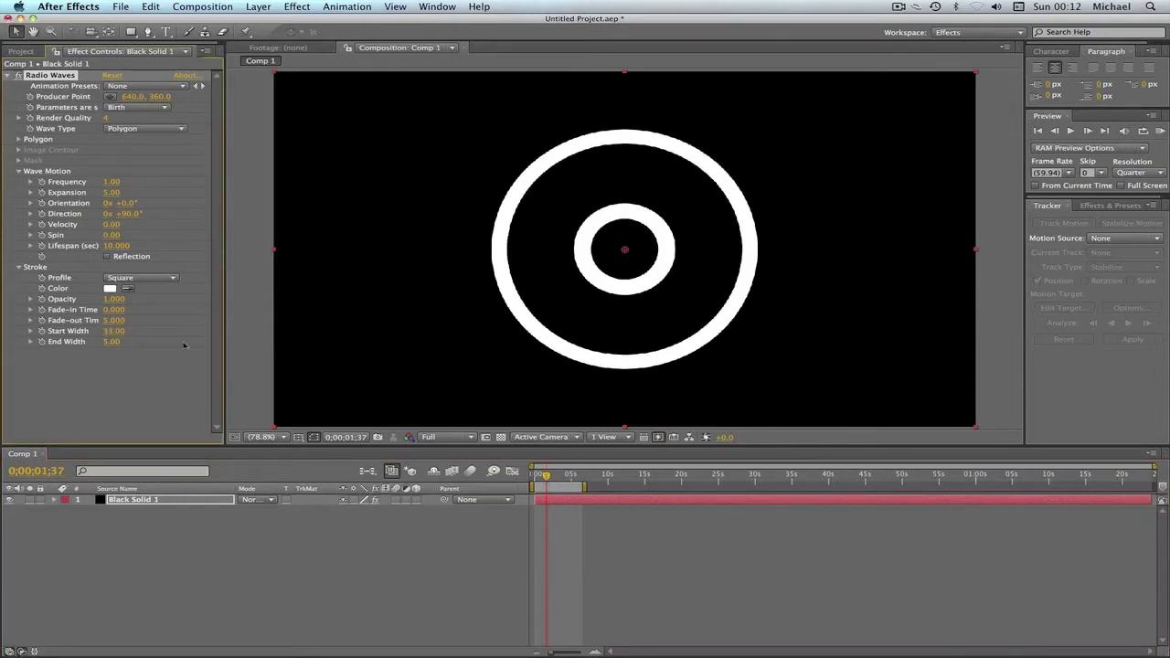
left_click(148, 375)
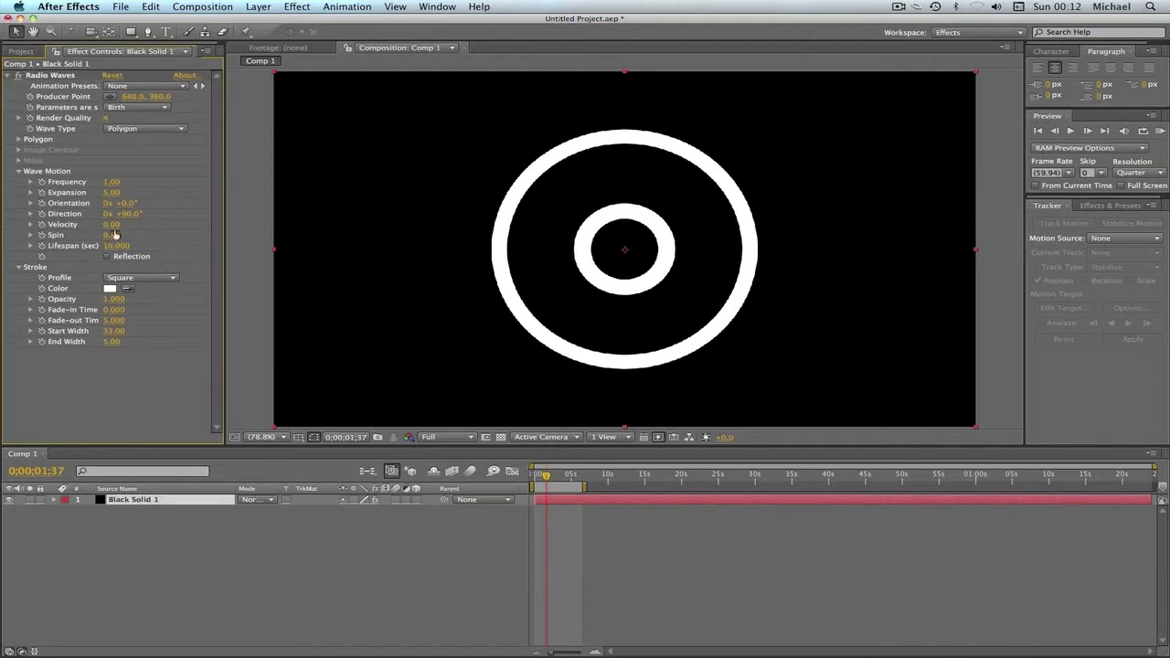
Step: Set the wave motion Frequency to 0.1 and scrub from the start of the timeline to check the ring's expansion
left_click(113, 182)
type("0.1")
key("Return")
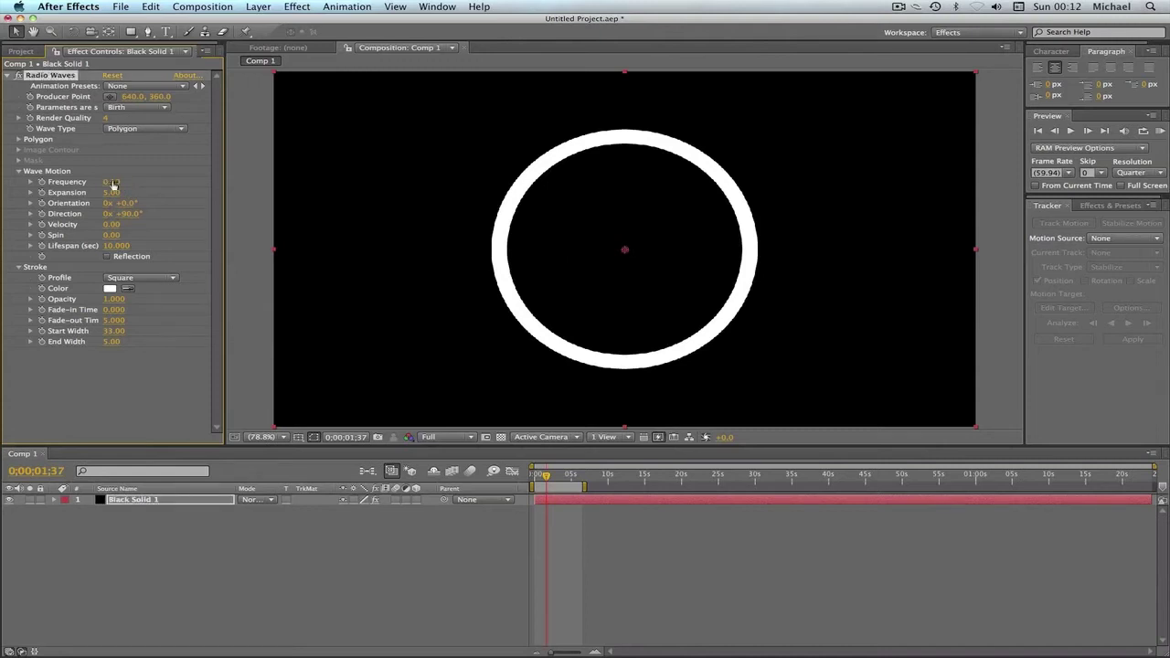
mouse_move(545, 476)
left_mouse_down()
mouse_move(535, 476)
mouse_move(583, 479)
mouse_move(532, 482)
left_mouse_up()
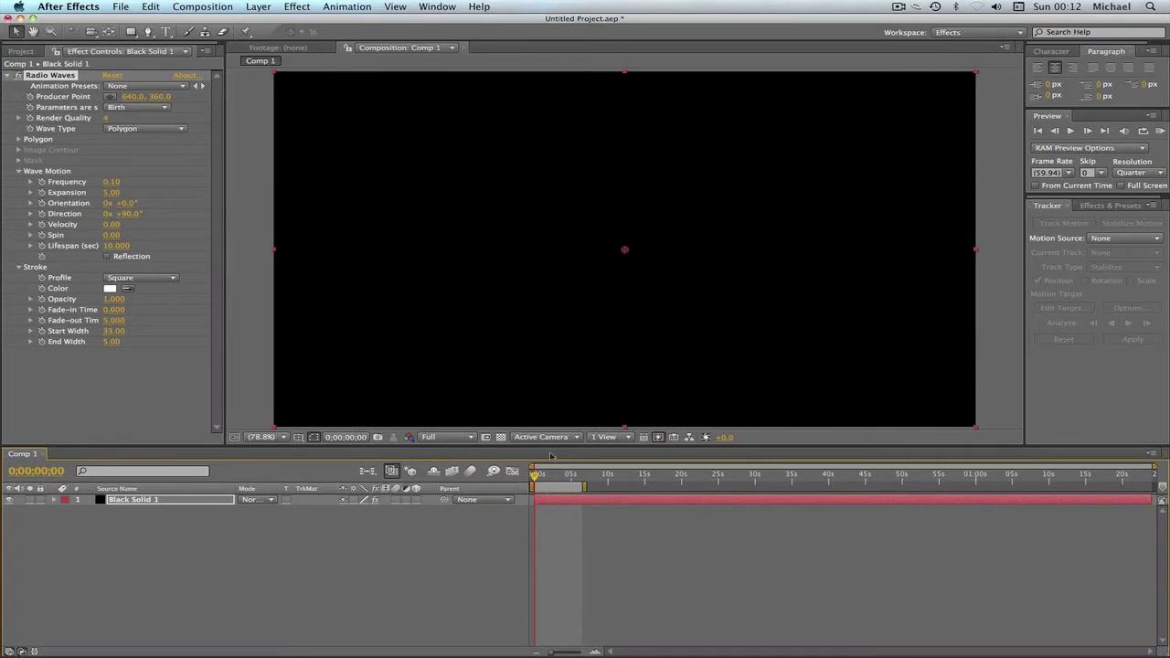
left_click_drag(541, 475, 563, 476)
Step: Set the stroke's End Width to 33 and scrub the timeline to check the ring's thickness
left_click(111, 340)
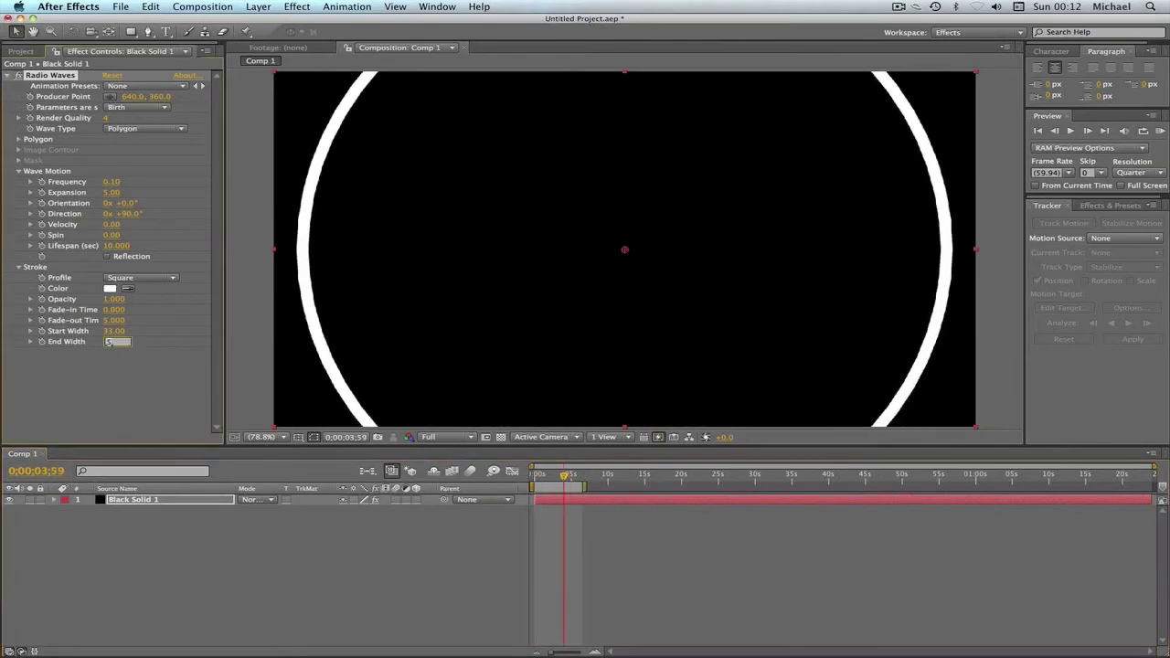
key("Return")
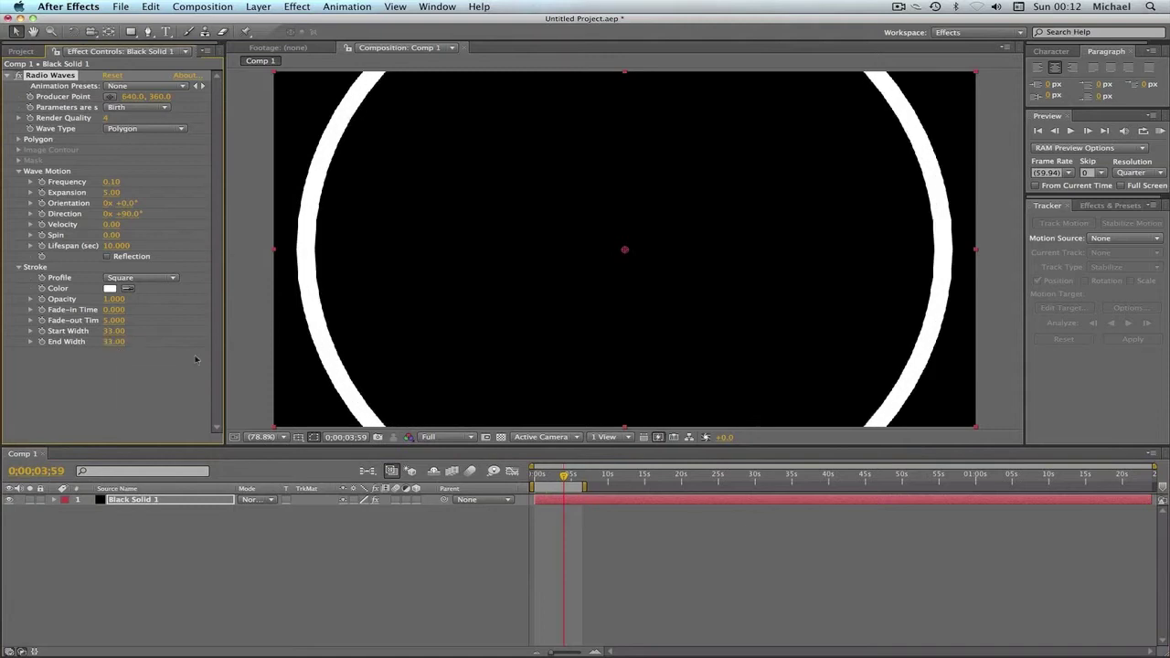
left_click_drag(541, 476, 564, 476)
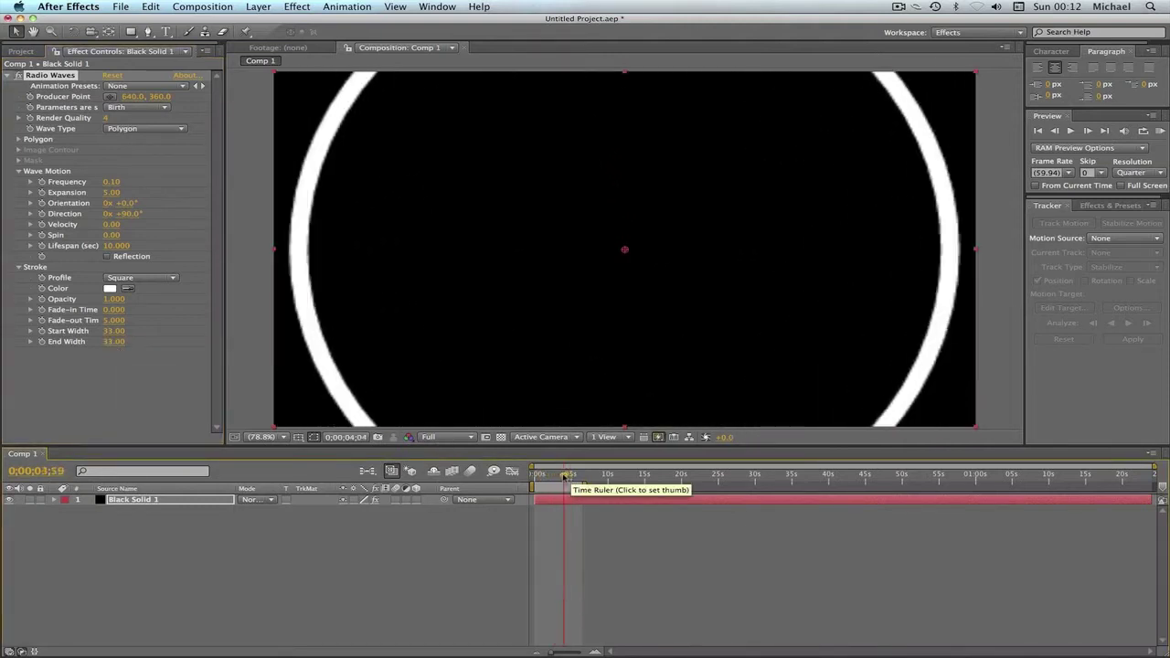
Step: Set both the Start Width and End Width of the stroke to 35 and return to the start of the timeline
left_click(114, 330)
type("33")
key("Return")
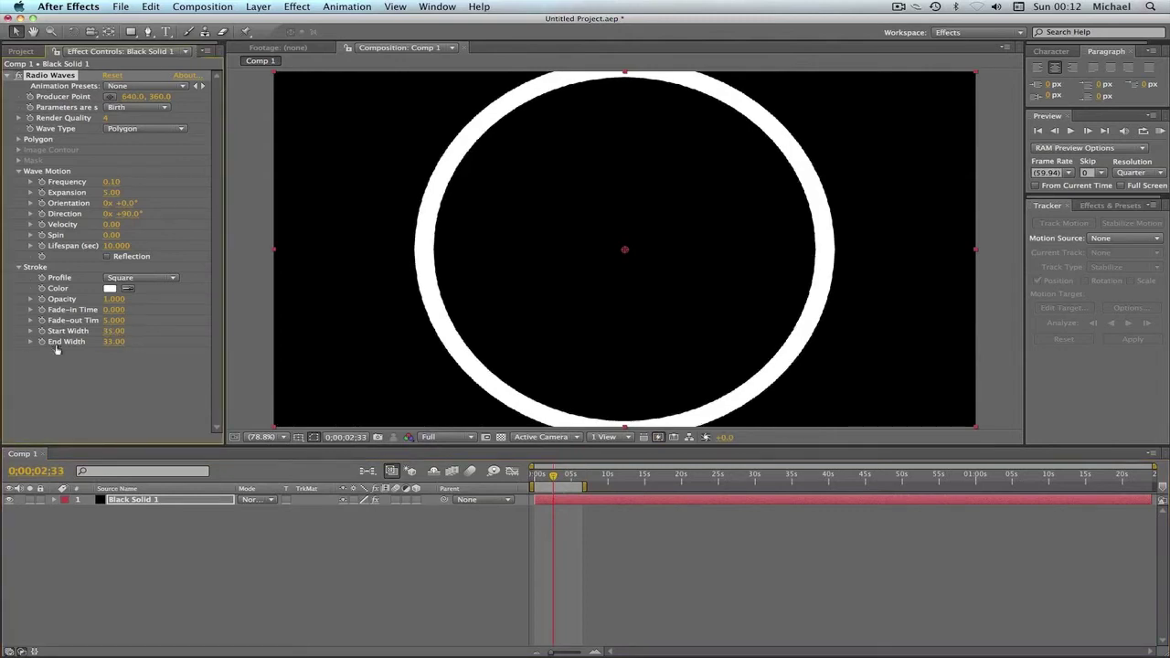
left_click(112, 341)
type("35")
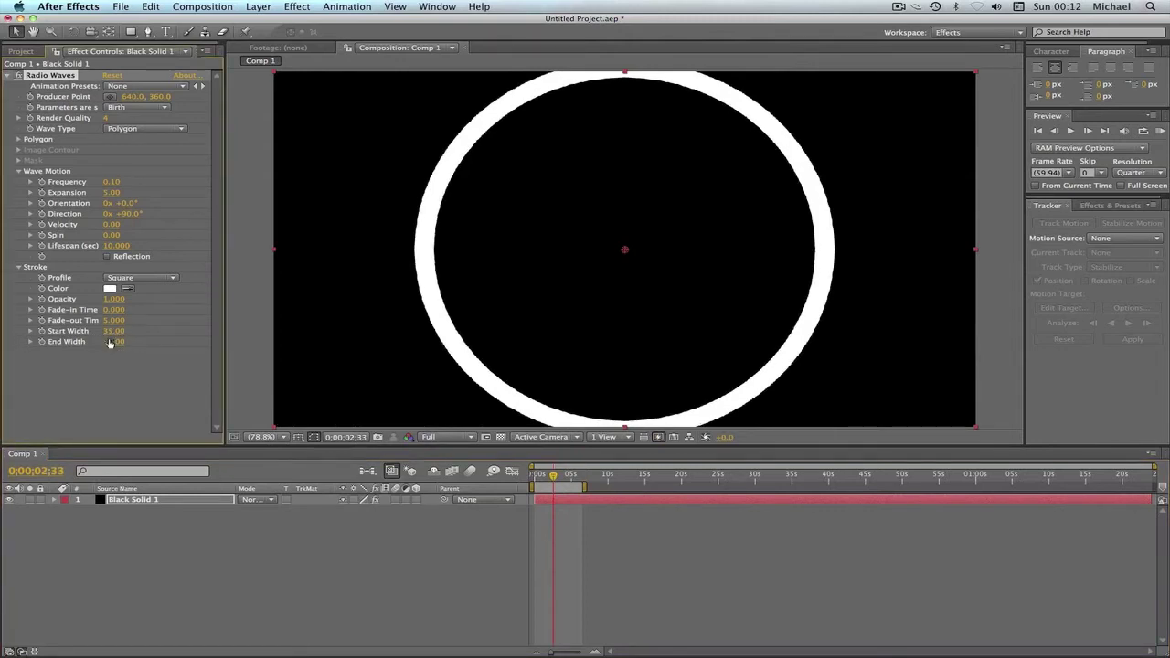
key("Return")
mouse_move(554, 477)
left_mouse_down()
mouse_move(538, 479)
mouse_move(573, 481)
mouse_move(534, 478)
left_mouse_up()
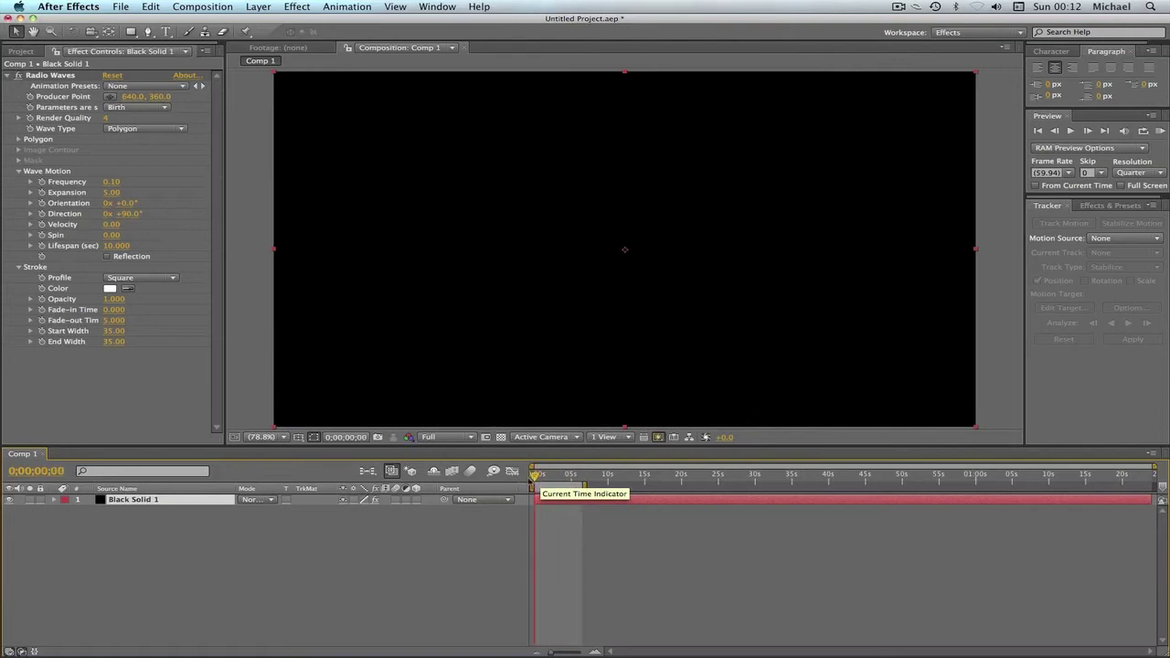
Step: Add the ring composition to the render queue
left_click(243, 7)
mouse_move(201, 7)
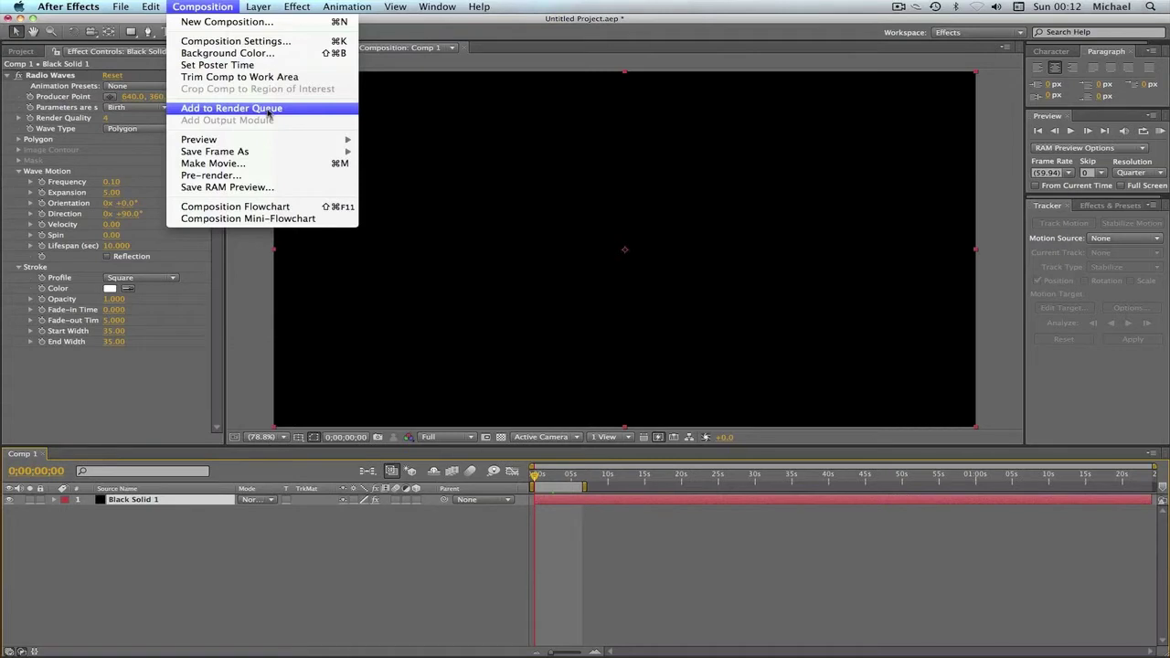
left_click(205, 400)
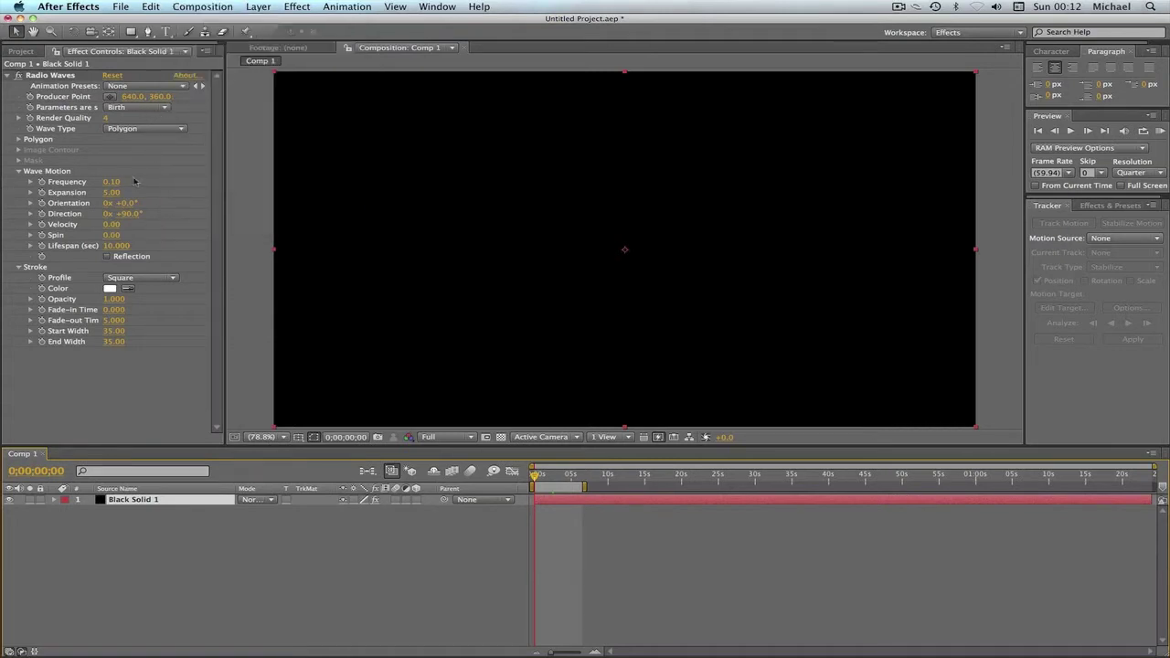
left_click(199, 7)
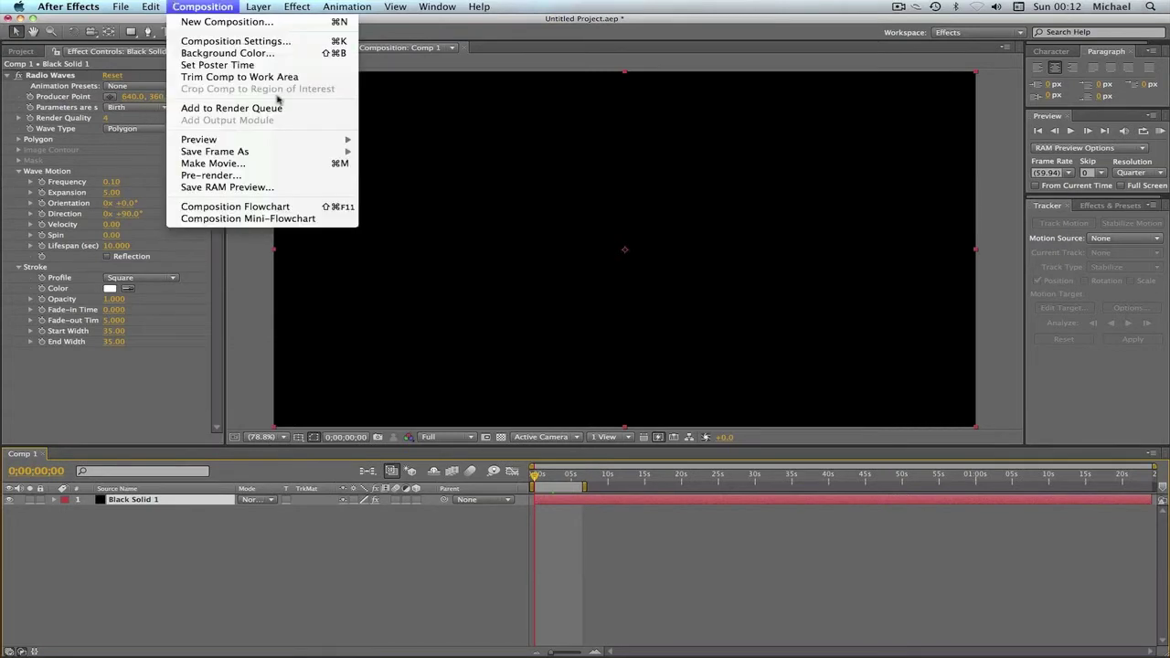
left_click(279, 108)
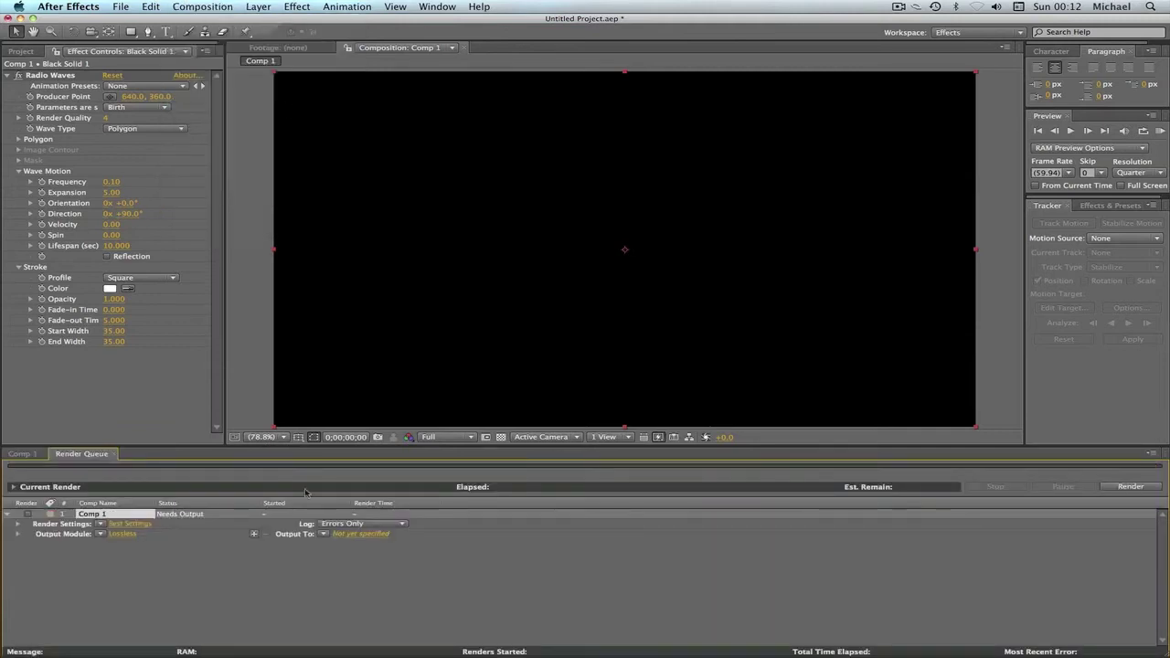
Step: Set the render output to a QuickTime movie named Rings.mov on the Desktop and start the render
left_click(349, 534)
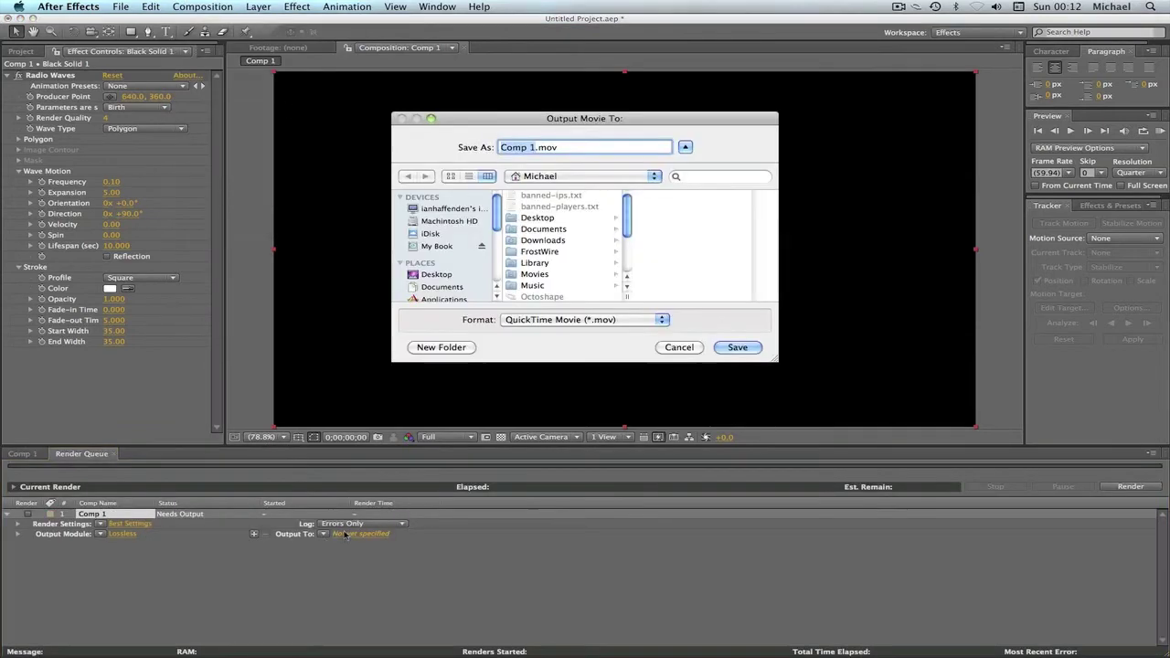
left_click(437, 274)
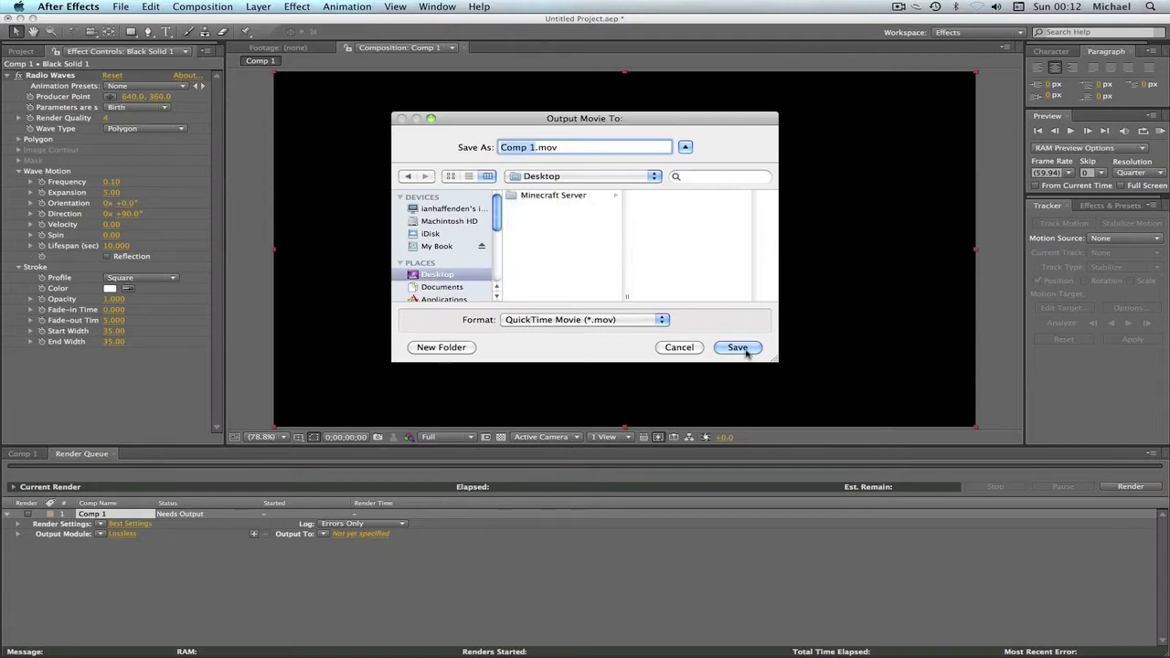
type("Rings")
left_click(746, 352)
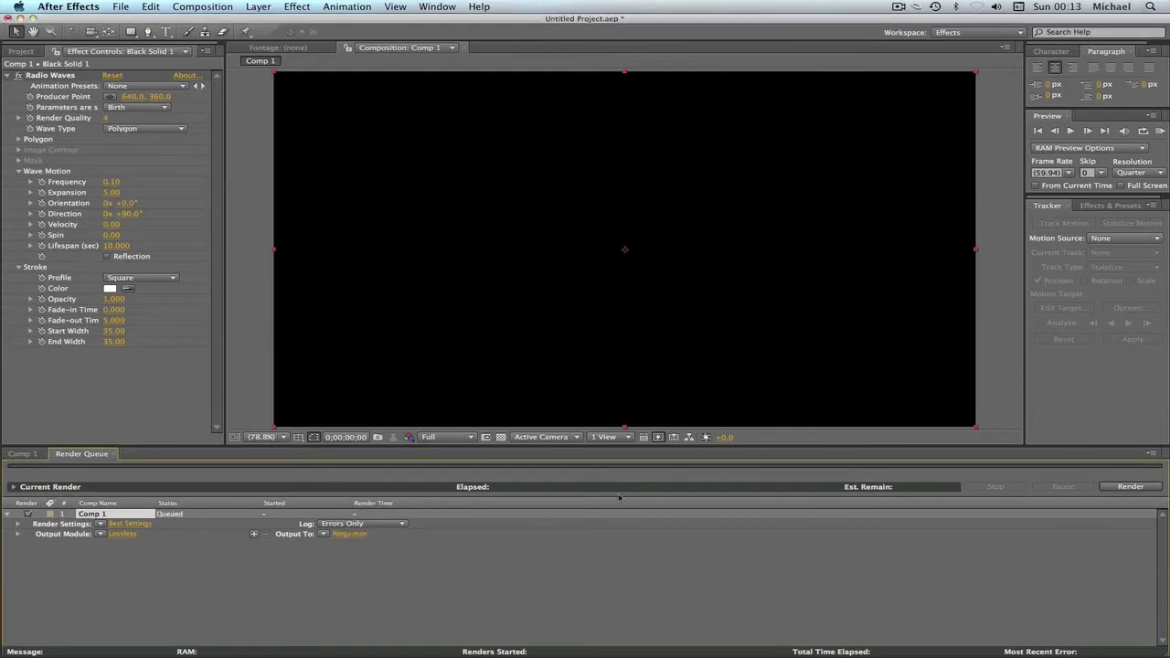
left_click(1133, 486)
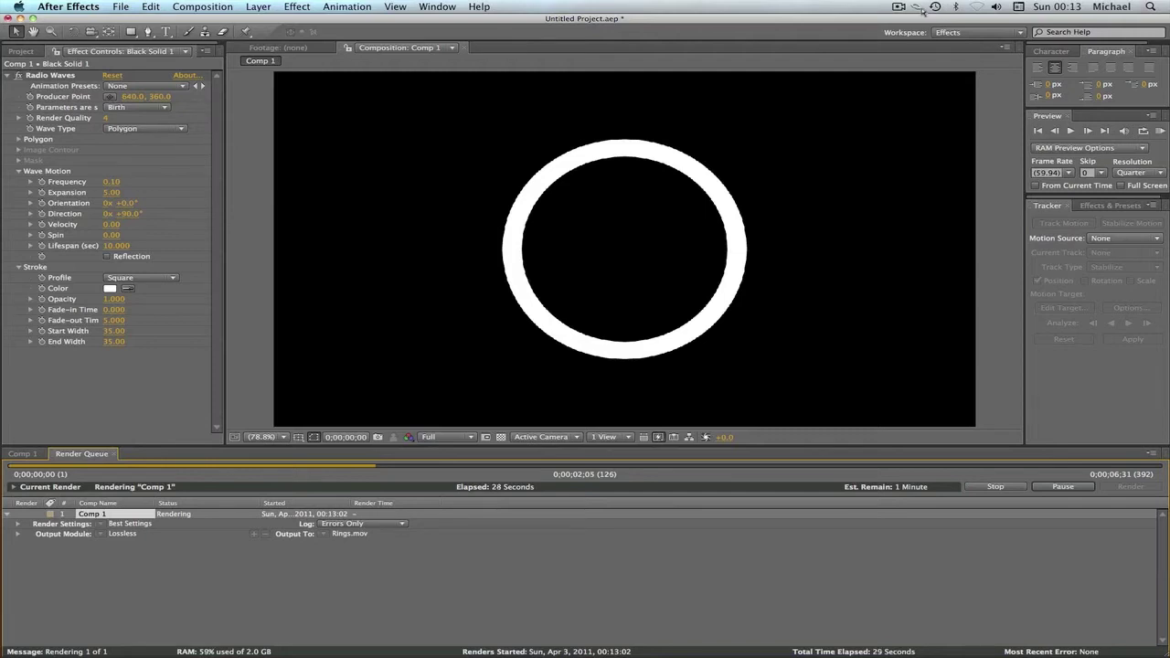
left_click(899, 7)
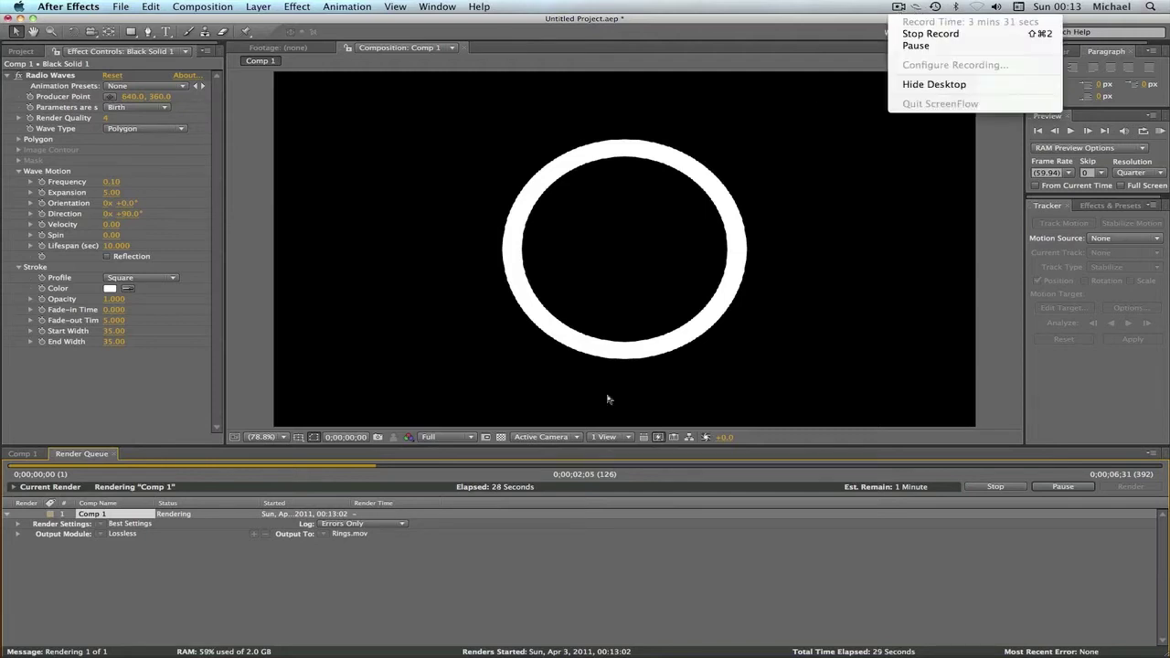
left_click(882, 87)
left_click(897, 7)
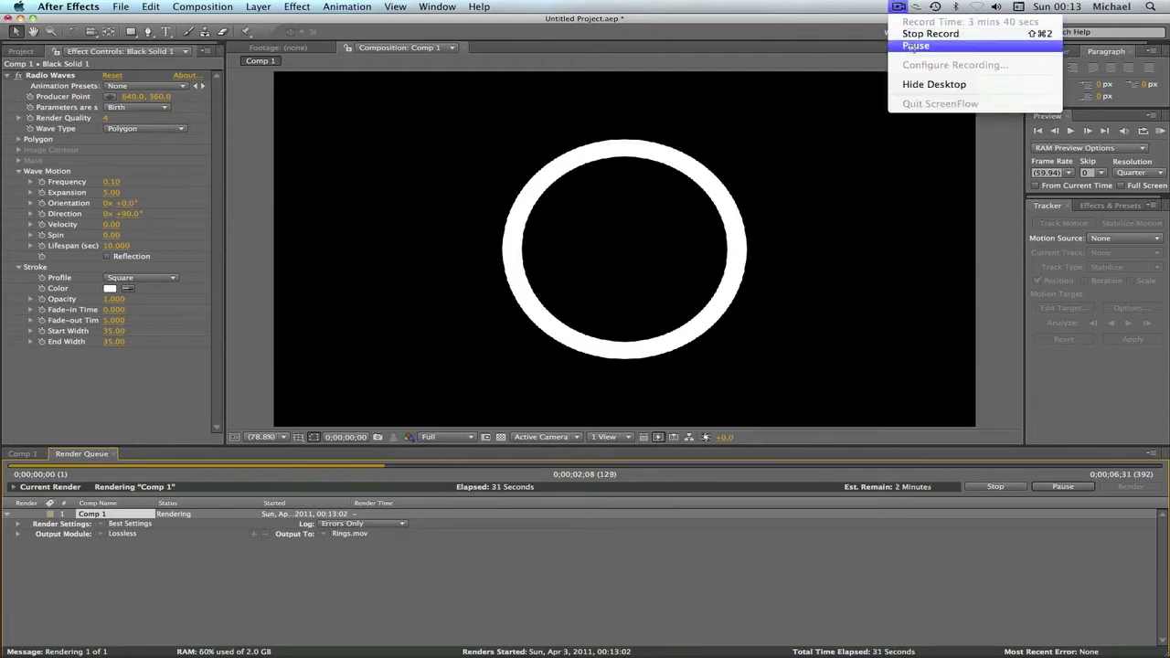
left_click(911, 46)
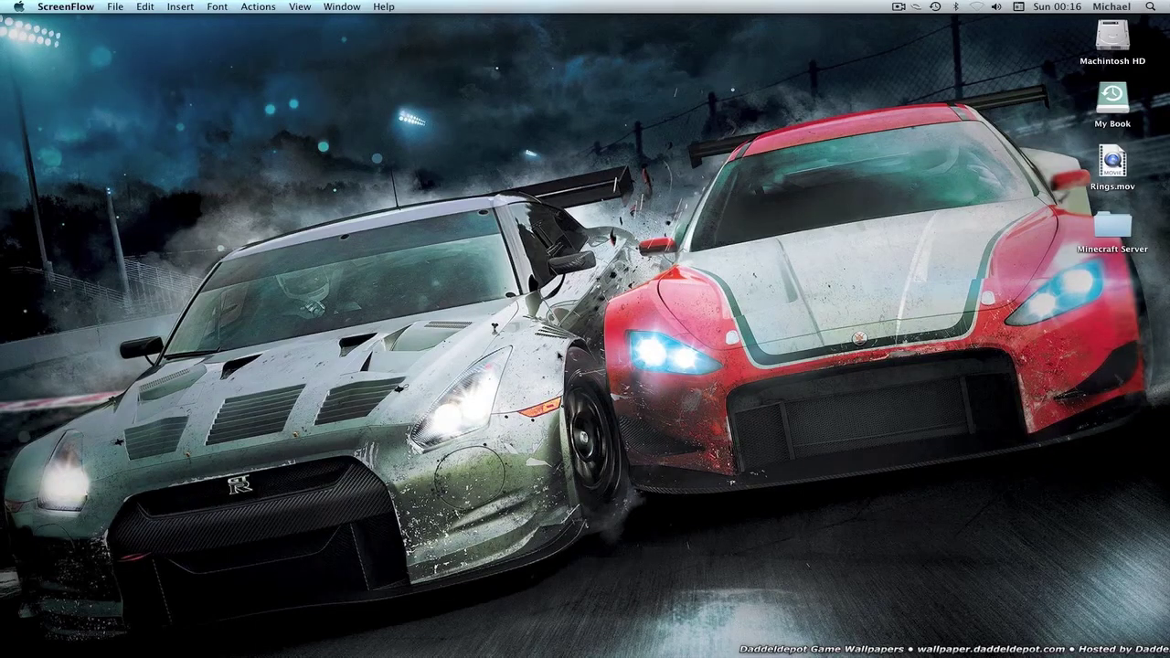
Step: Preview the rendered Rings.mov from the desktop and close the preview
left_click(538, 346)
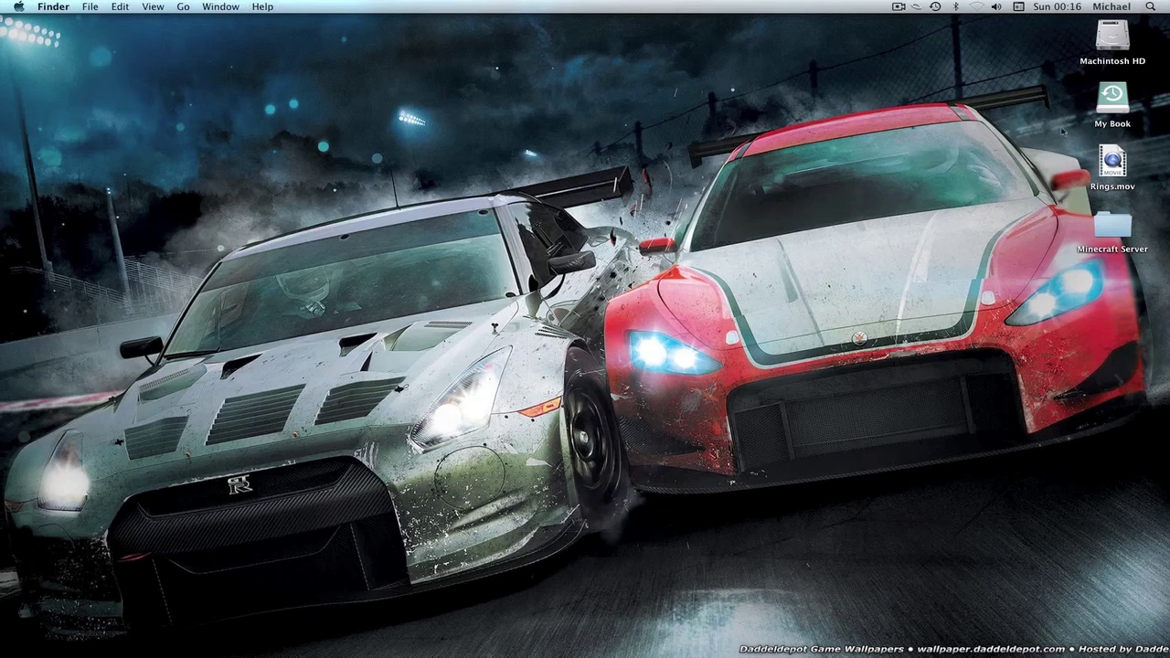
left_click(1115, 167)
key("space")
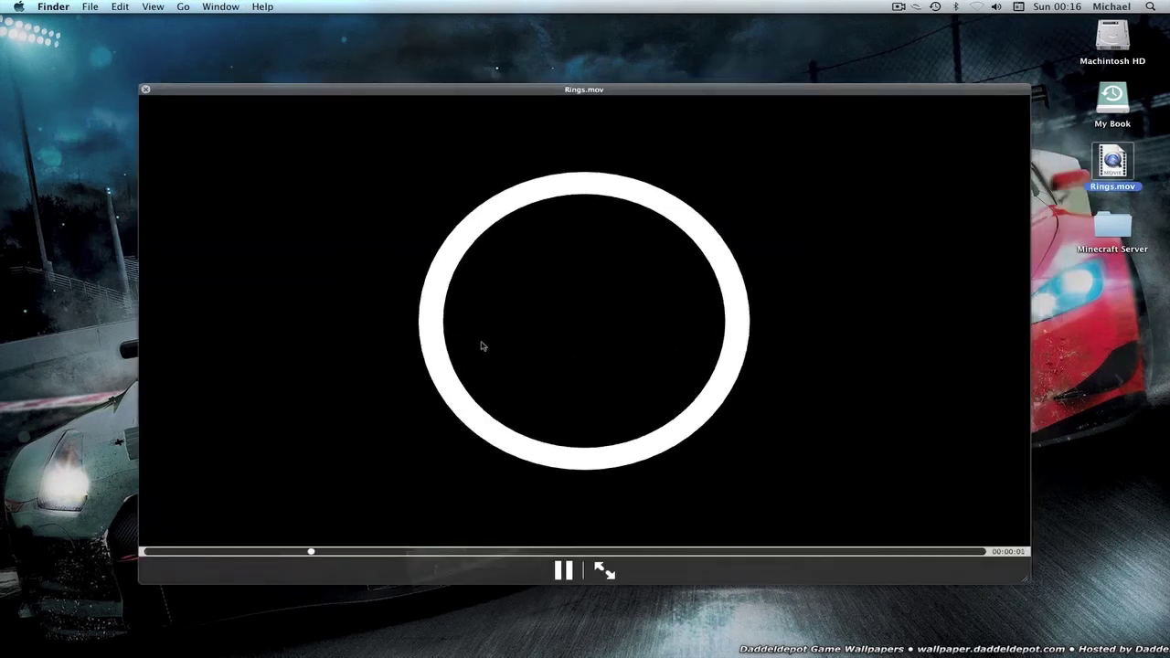
left_click(145, 90)
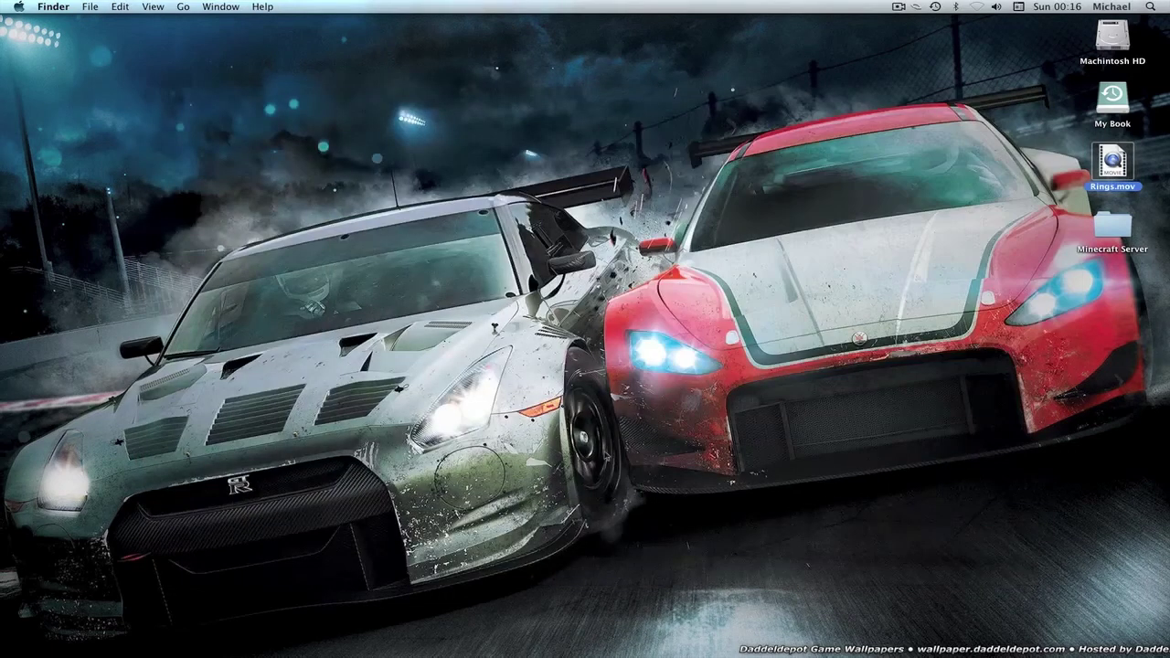
Step: Launch Final Cut Pro
mouse_move(650, 520)
left_mouse_down()
mouse_move(551, 331)
mouse_move(647, 535)
left_mouse_up()
mouse_move(923, 628)
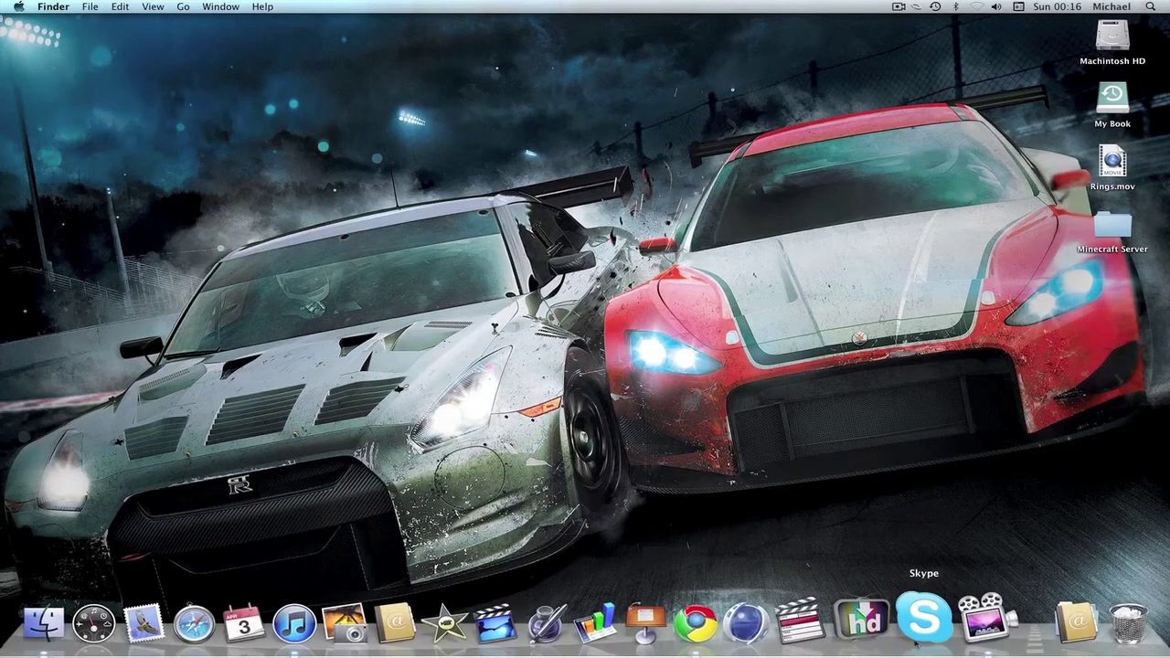
left_click(823, 624)
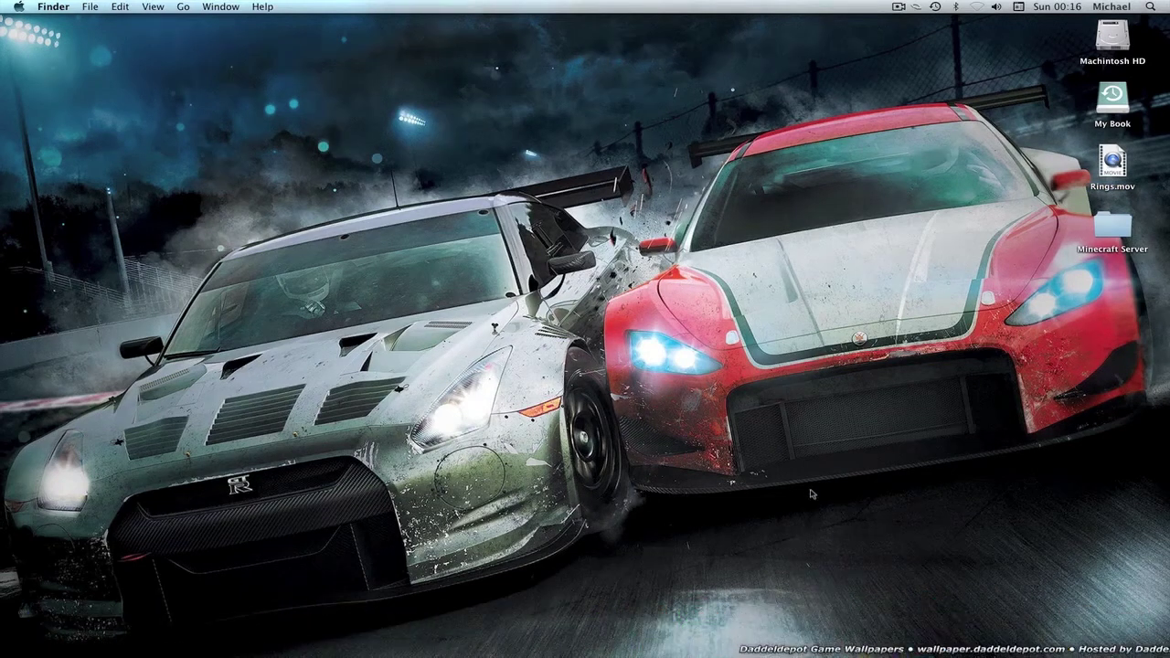
left_click_drag(548, 289, 731, 393)
mouse_move(617, 322)
left_mouse_down()
mouse_move(736, 399)
mouse_move(730, 382)
mouse_move(613, 321)
mouse_move(622, 313)
left_mouse_up()
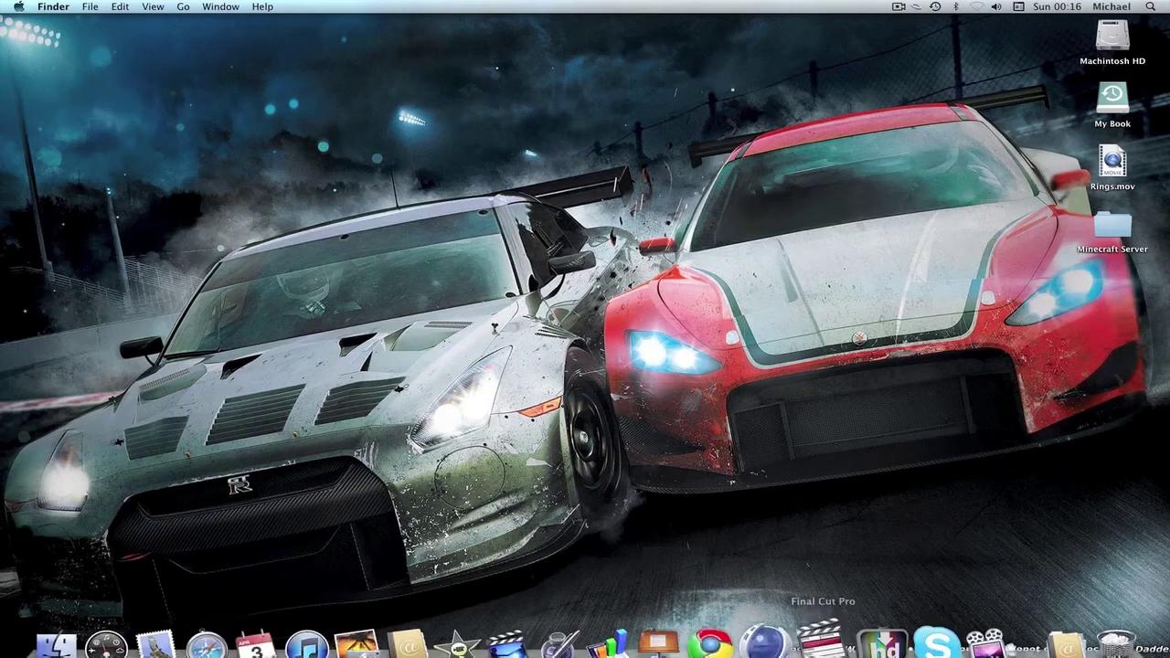
Step: Preview Rings.mov again, scrub back through the ring's expansion, and close the preview
left_click(1111, 165)
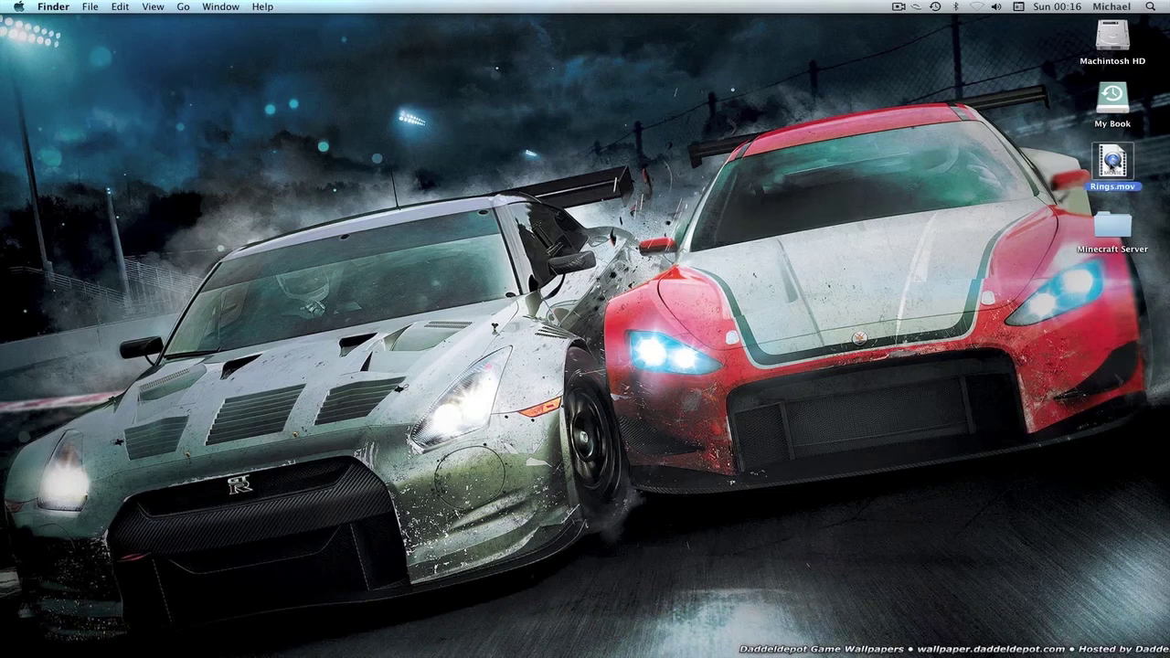
key("space")
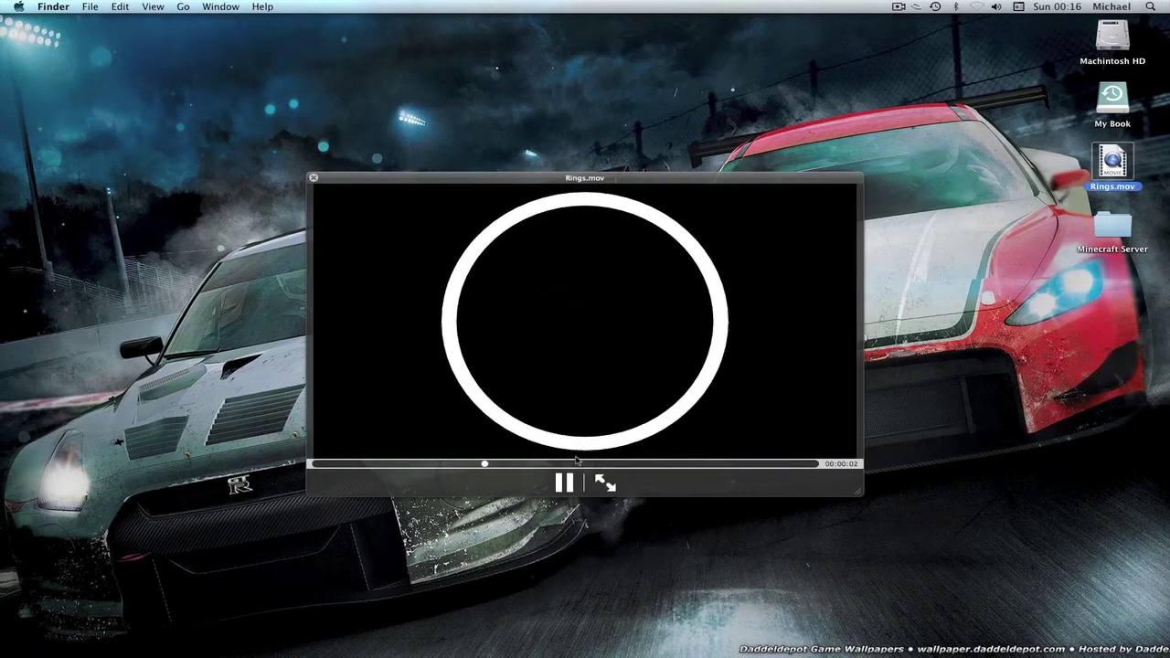
left_click_drag(661, 463, 377, 464)
left_click_drag(294, 460, 279, 460)
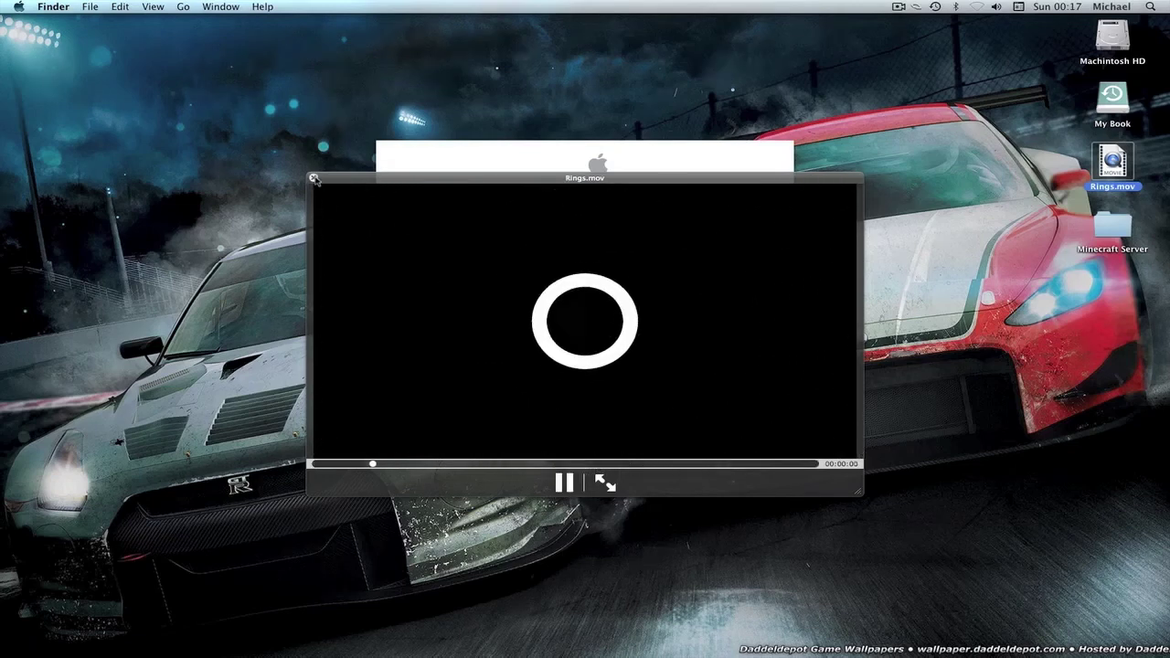
left_click(314, 178)
left_click_drag(218, 94, 792, 424)
left_click_drag(791, 424, 239, 93)
left_click_drag(240, 93, 302, 110)
left_click_drag(260, 71, 281, 104)
left_click_drag(272, 102, 1066, 508)
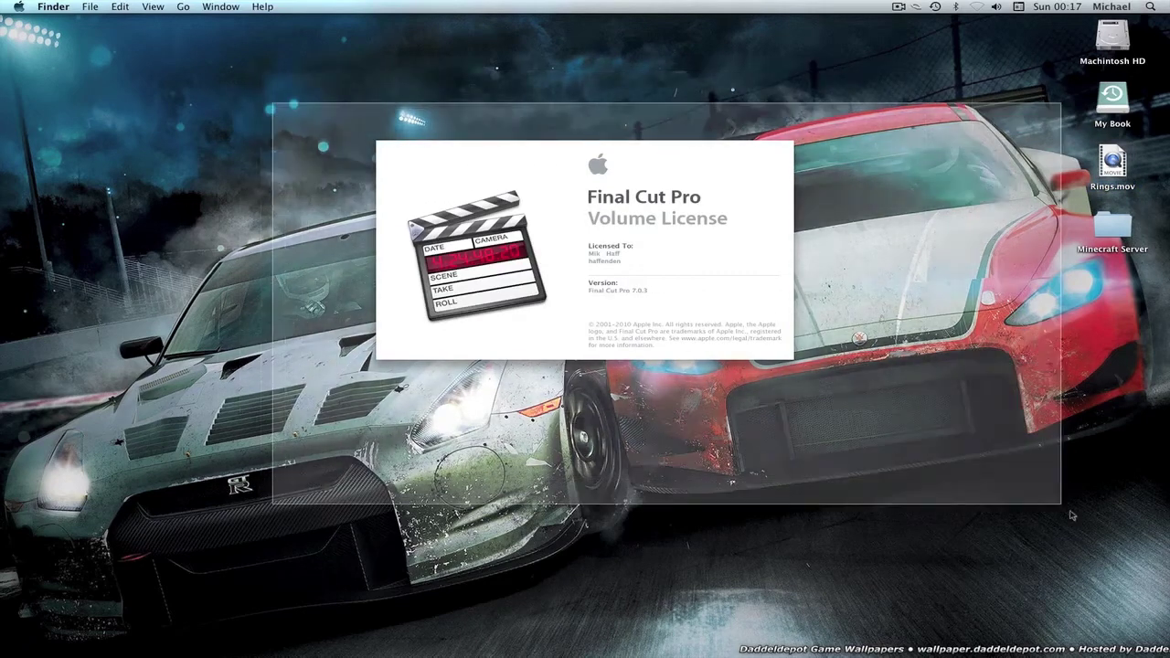
left_click_drag(800, 348, 458, 89)
left_click_drag(459, 89, 925, 420)
left_click_drag(925, 421, 493, 106)
left_click_drag(585, 39, 488, 101)
left_click_drag(400, 100, 776, 544)
left_click_drag(775, 541, 760, 565)
left_click_drag(723, 522, 493, 70)
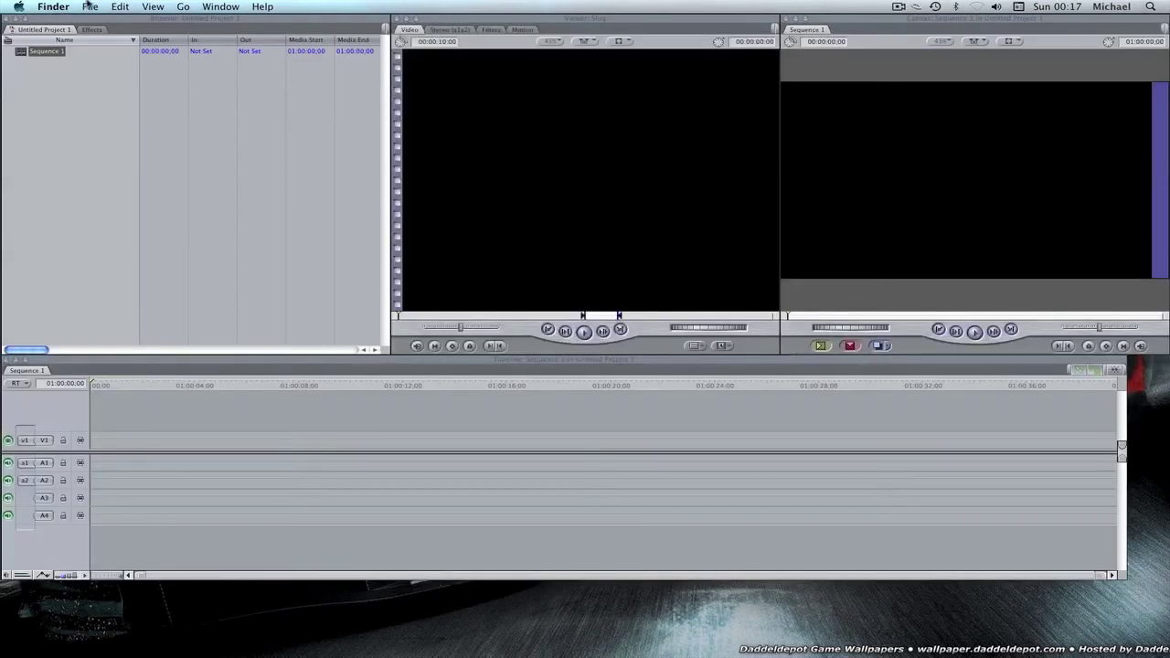
Step: Switch to Final Cut Pro and open the recent project Nice Little Test Rings
left_click(96, 25)
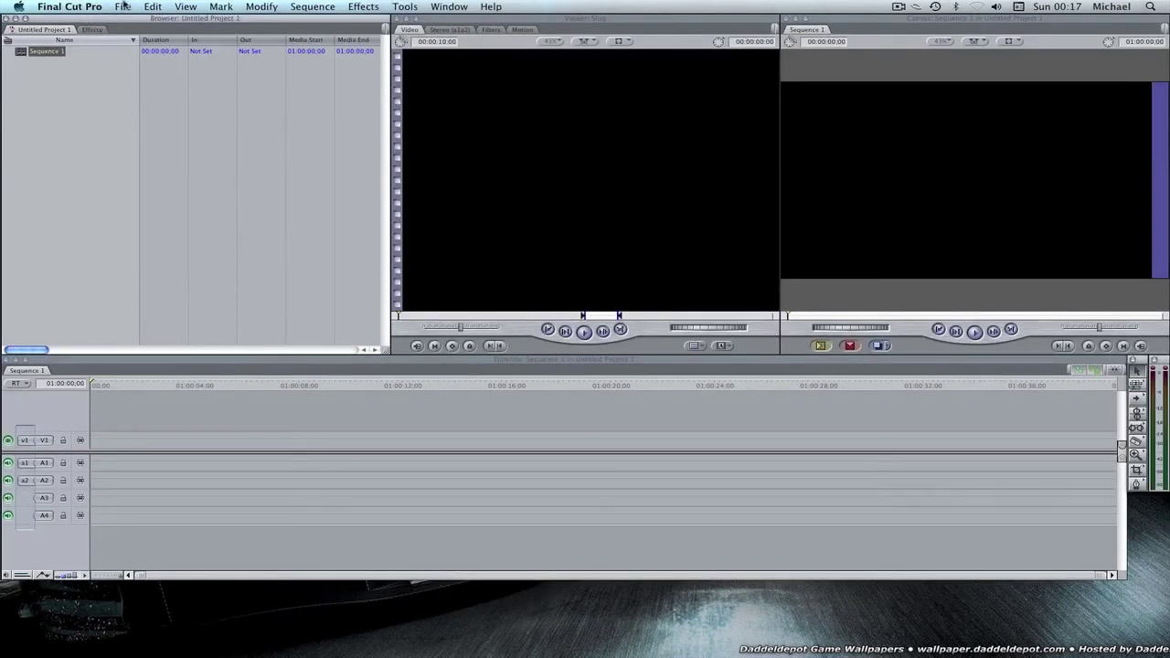
left_click(124, 6)
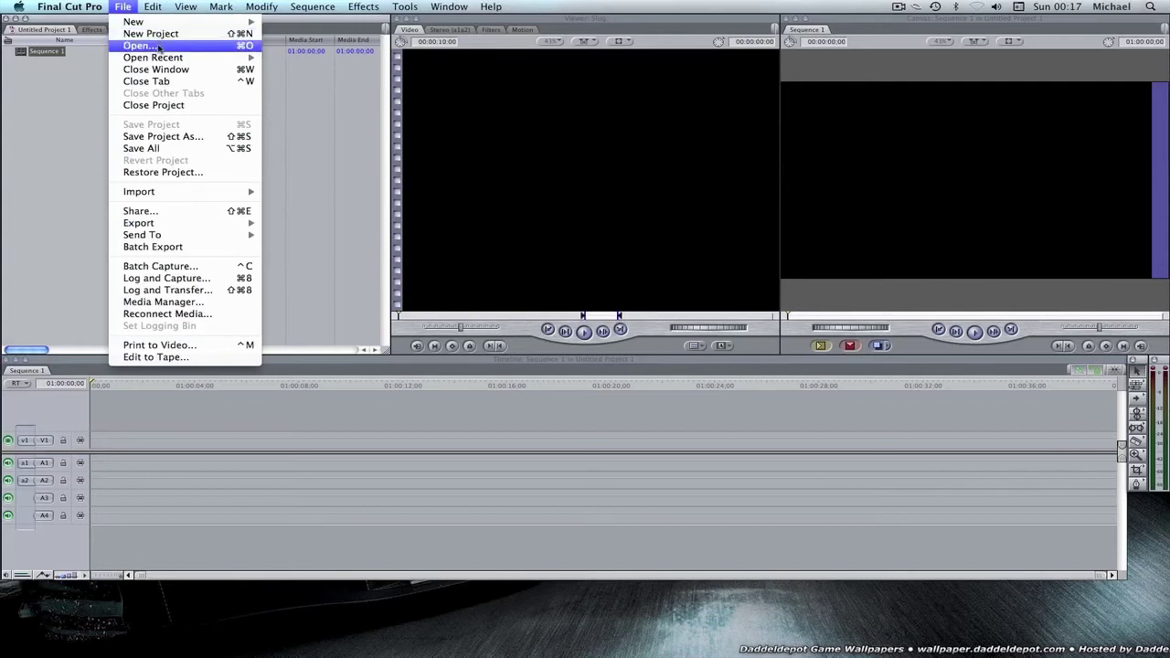
mouse_move(152, 57)
left_click(308, 59)
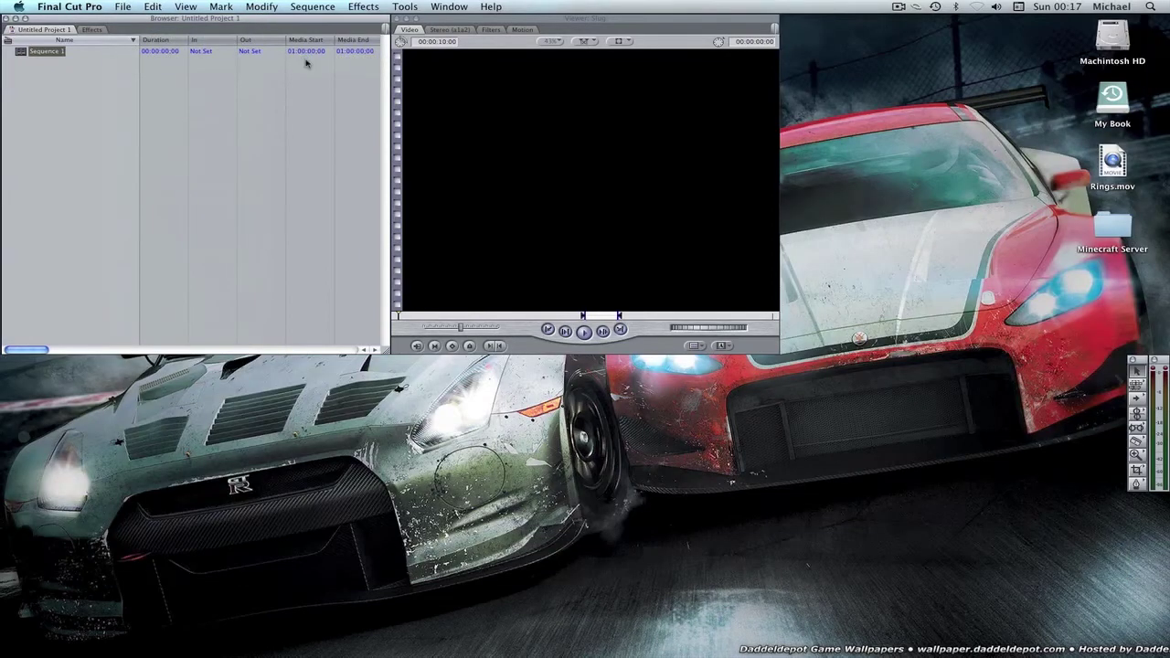
Step: Scrub and play the opening seconds of Sequence 1 to review the gameplay clips against their markers
left_click(175, 389)
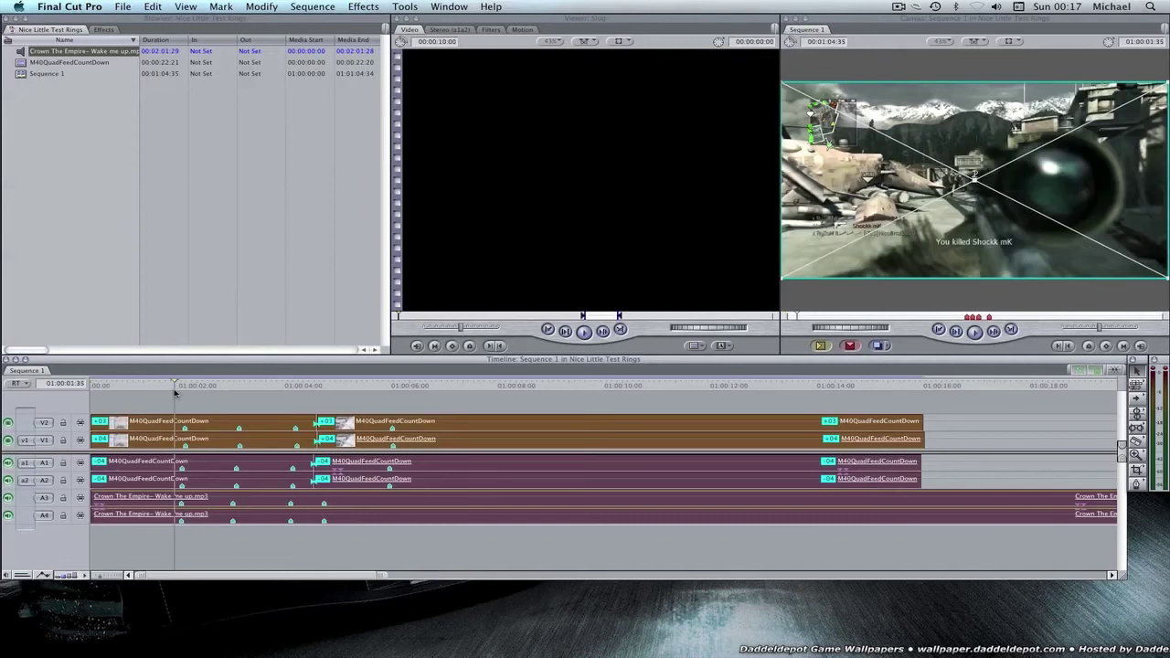
left_click_drag(144, 393, 116, 391)
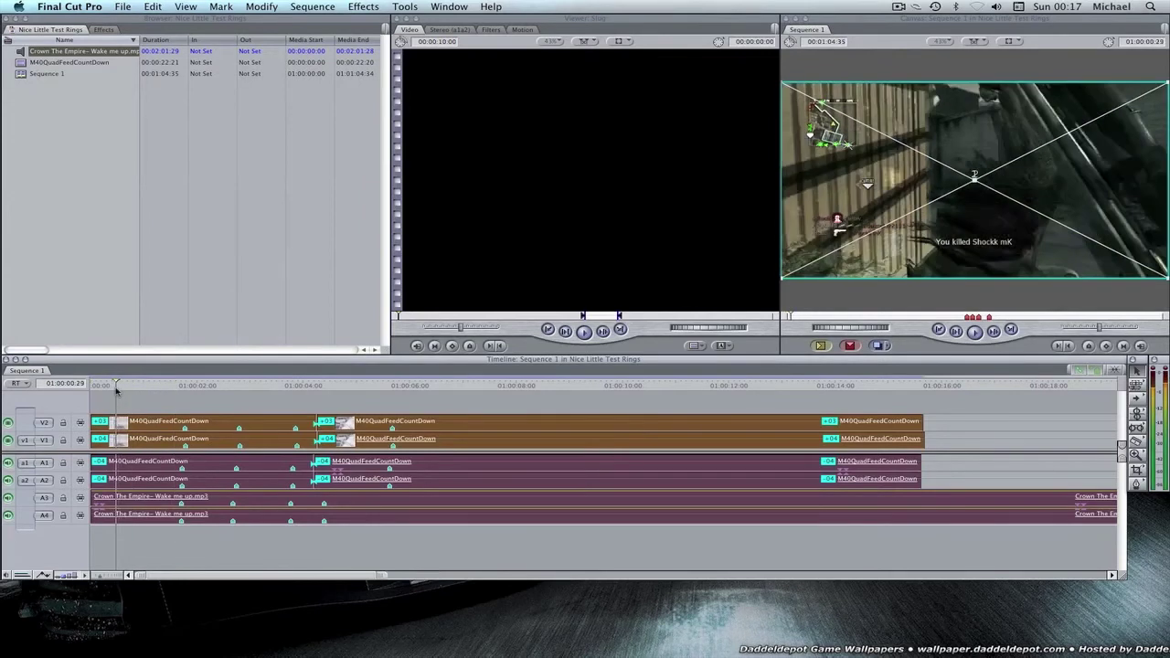
left_click(134, 389)
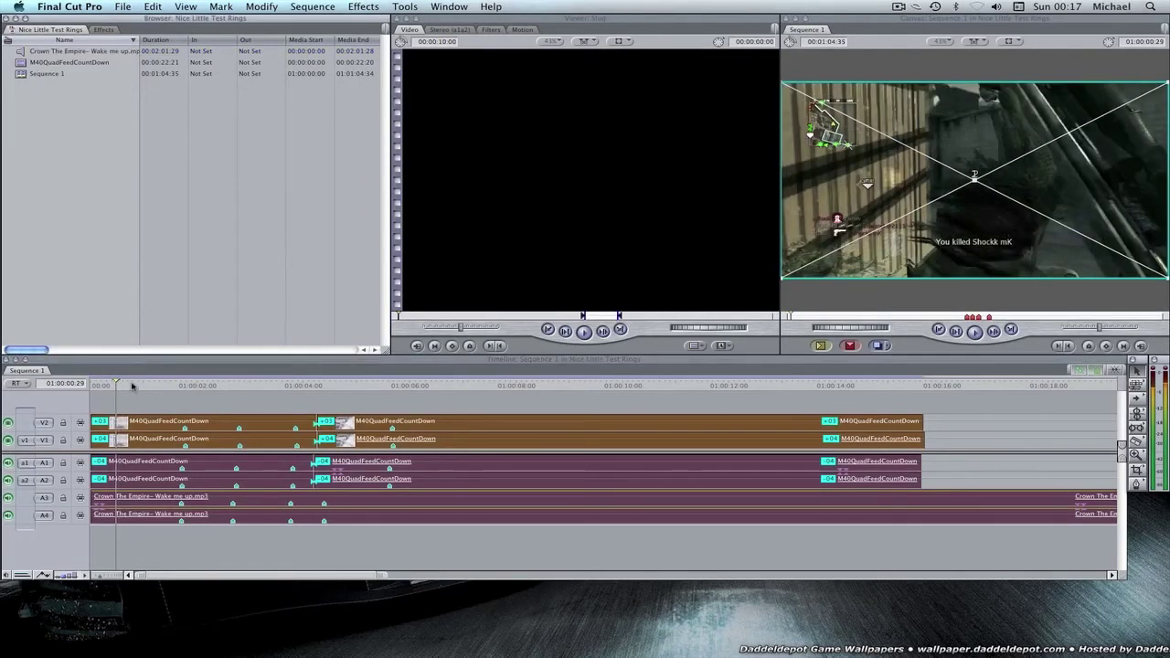
left_click(96, 385)
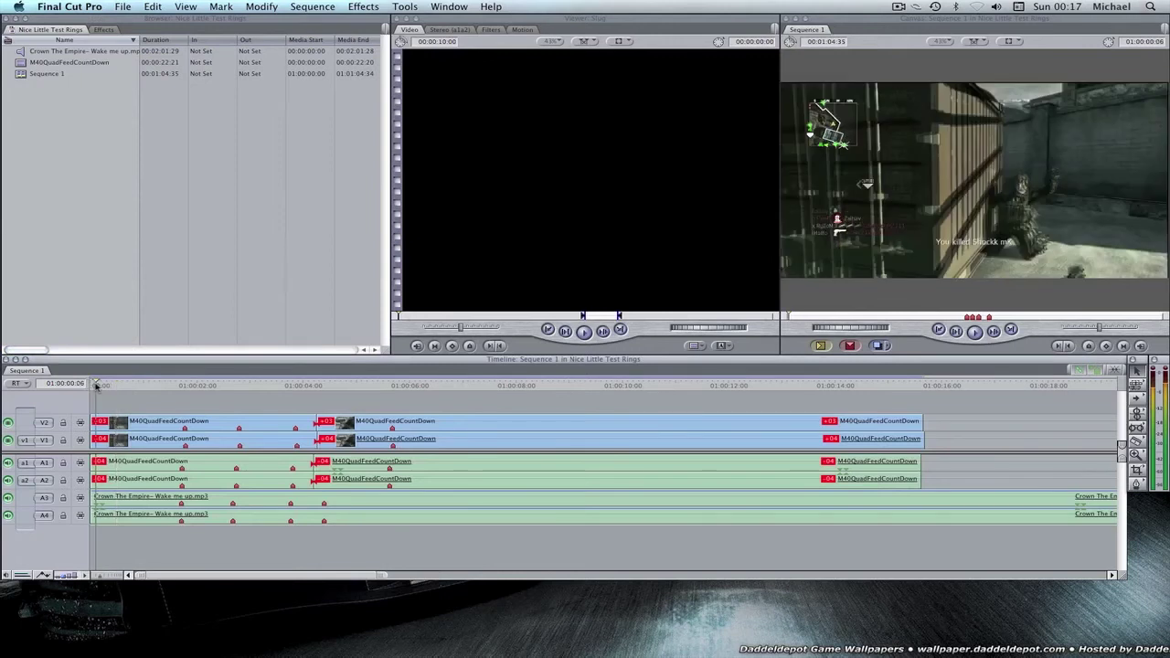
left_click(112, 385)
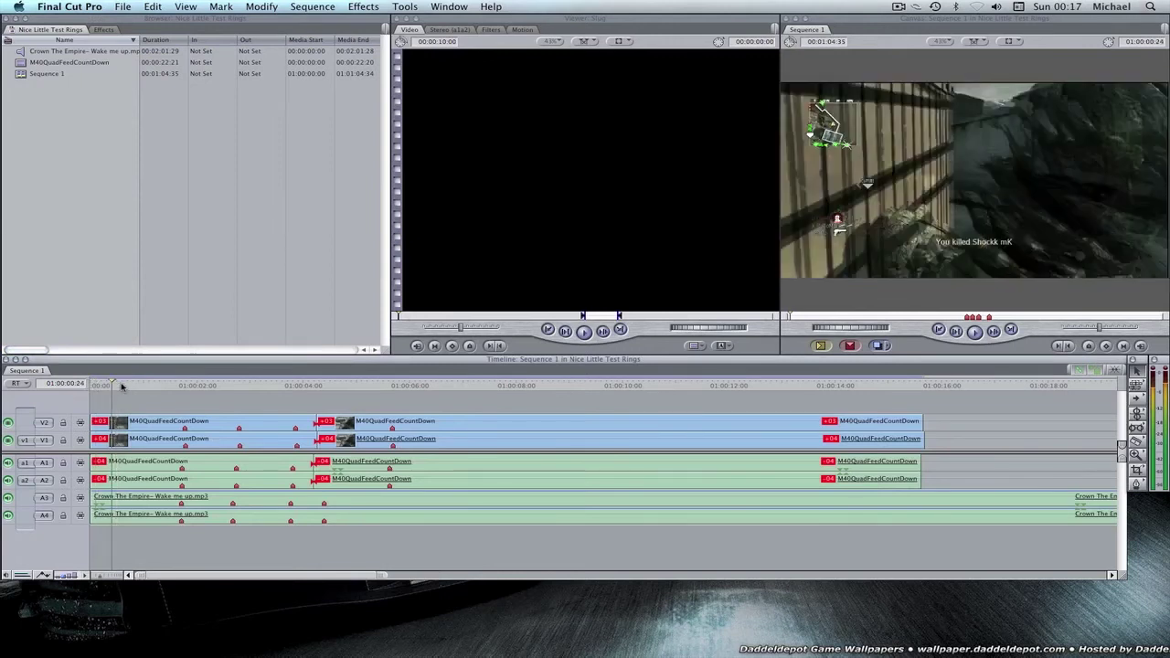
key("space")
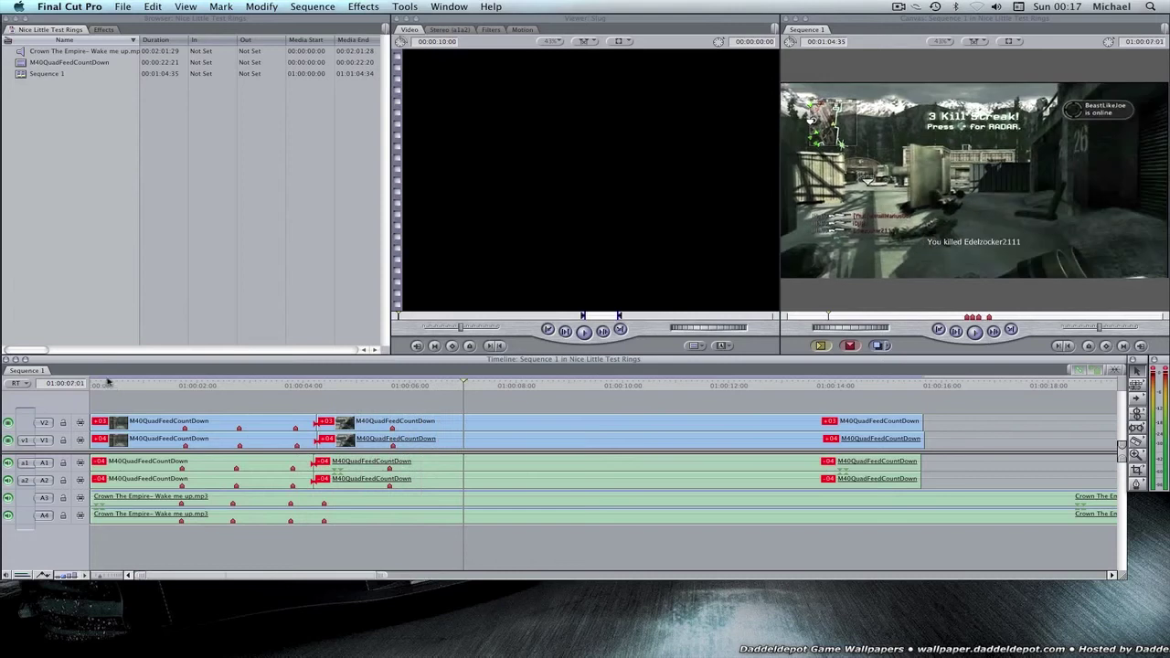
left_click_drag(158, 385, 259, 391)
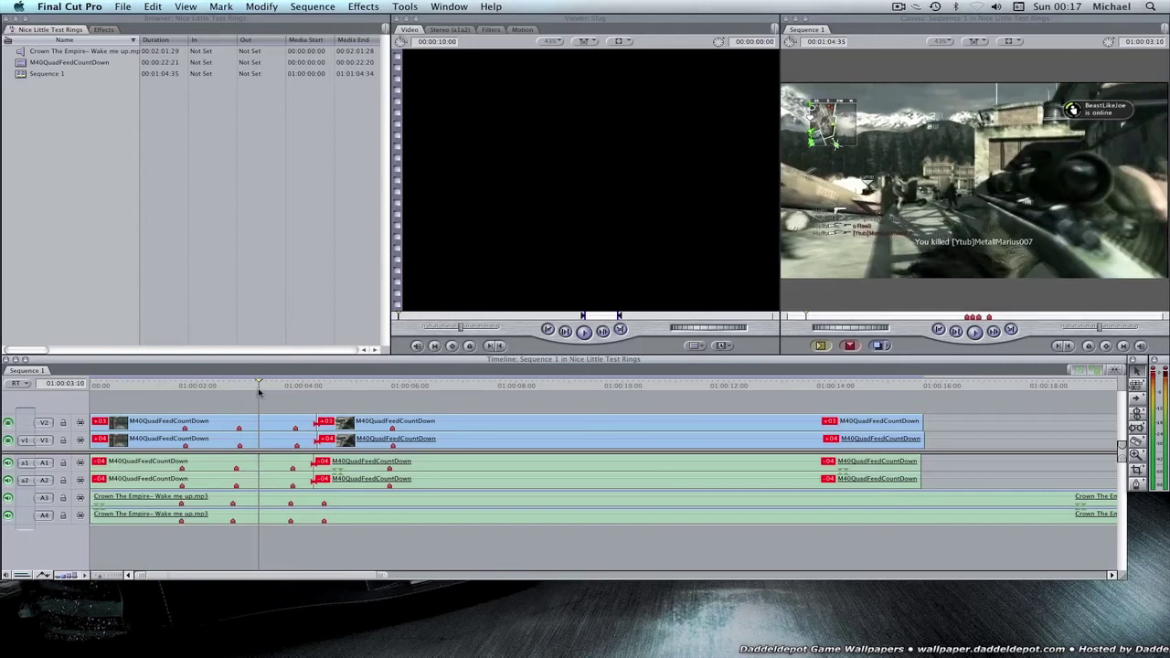
Step: Import Rings.mov from the Desktop and place it on a new video track above the gameplay clips, starting at the first marker
right_click(99, 115)
mouse_move(173, 113)
left_click(245, 113)
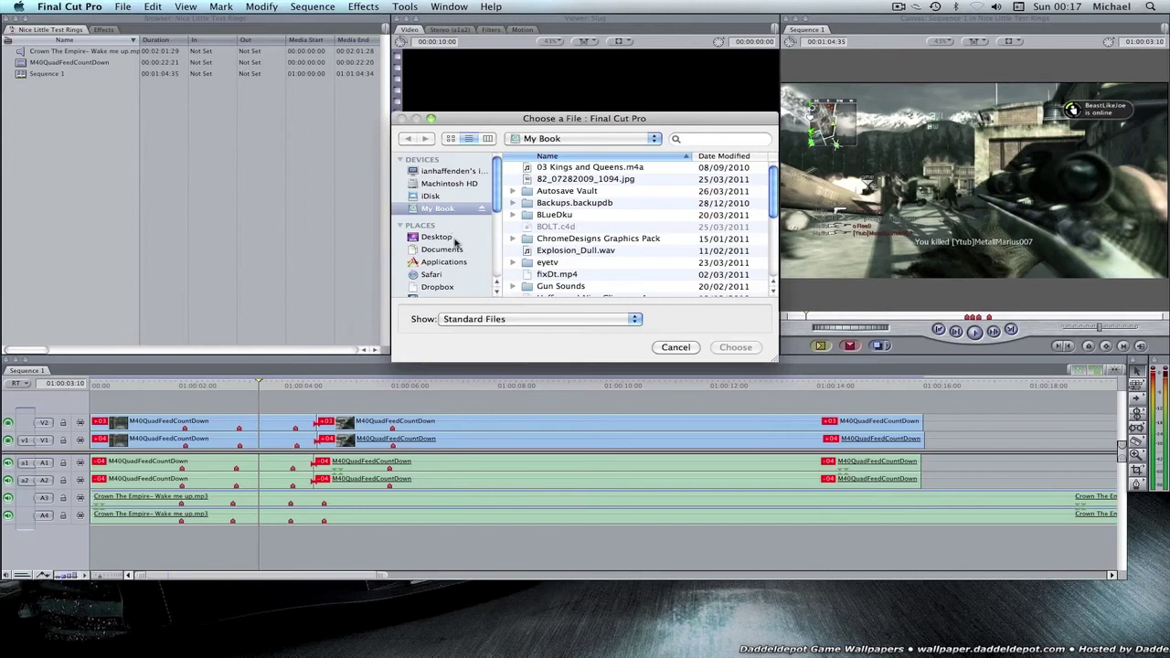
left_click(437, 237)
left_click(599, 180)
left_click(736, 347)
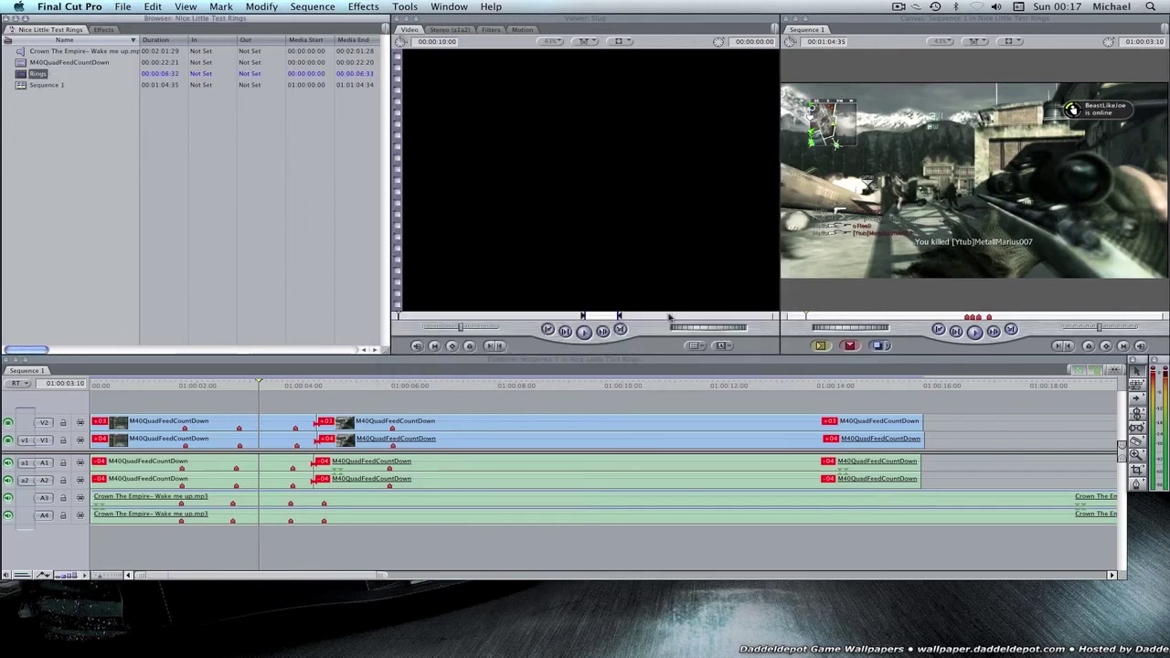
left_click_drag(93, 136, 194, 404)
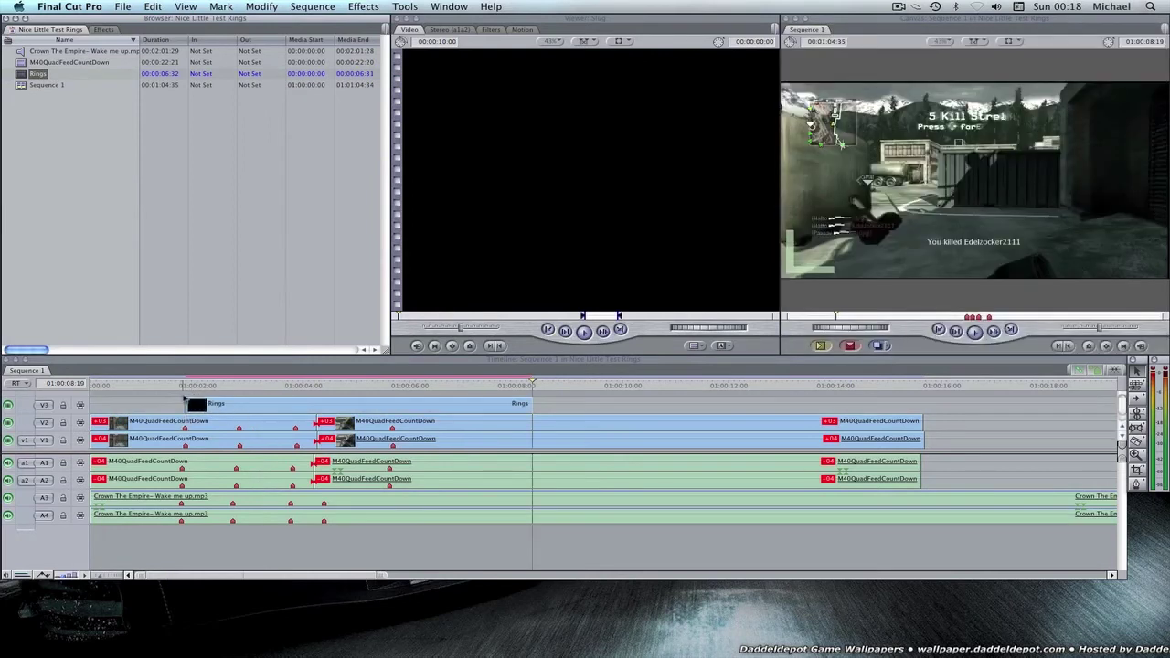
Step: Speed up the Rings clip into a very short burst at the first marker, set its composite mode to Screen, and render it
left_click(185, 385)
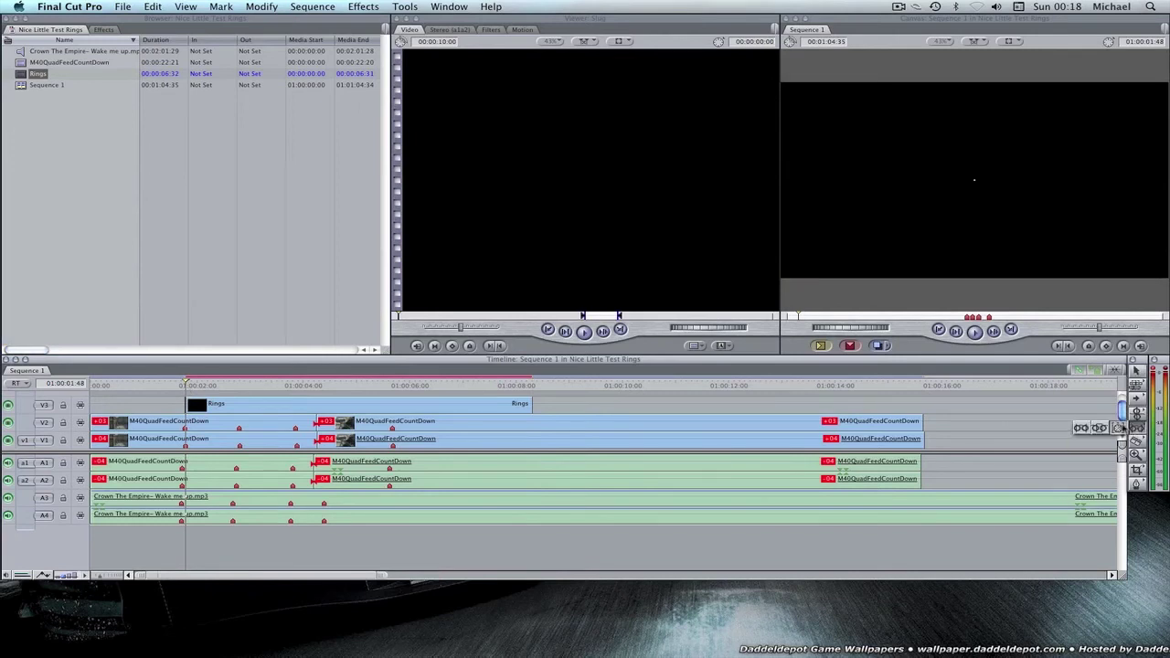
left_click_drag(531, 405, 187, 386)
left_click(187, 386)
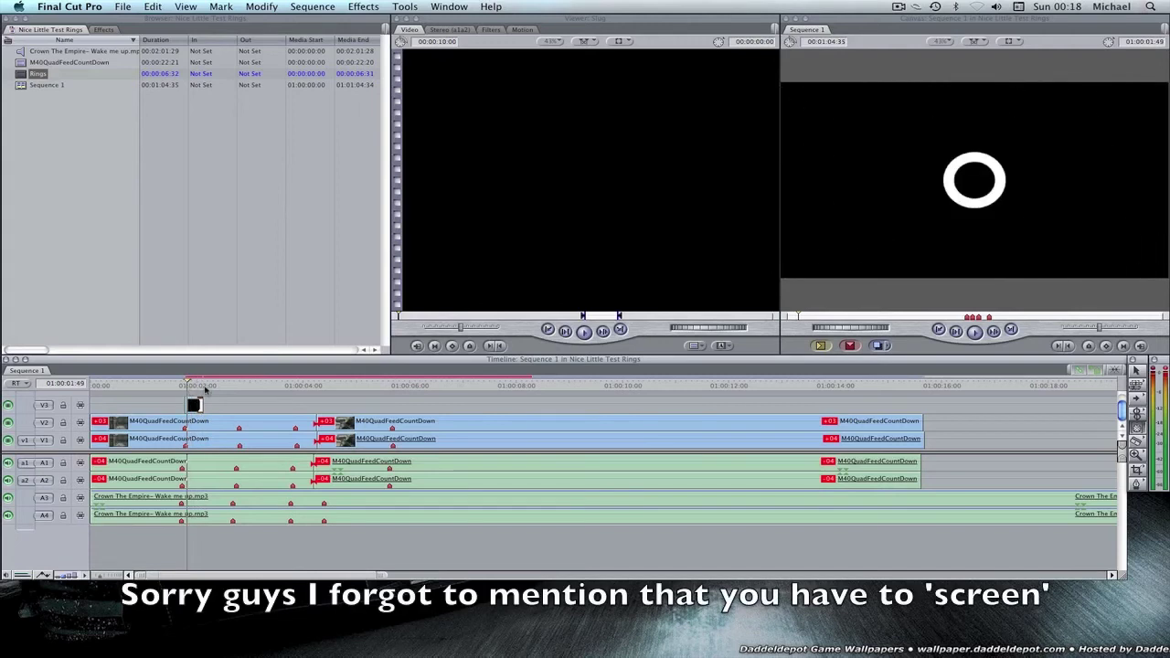
key("super+r")
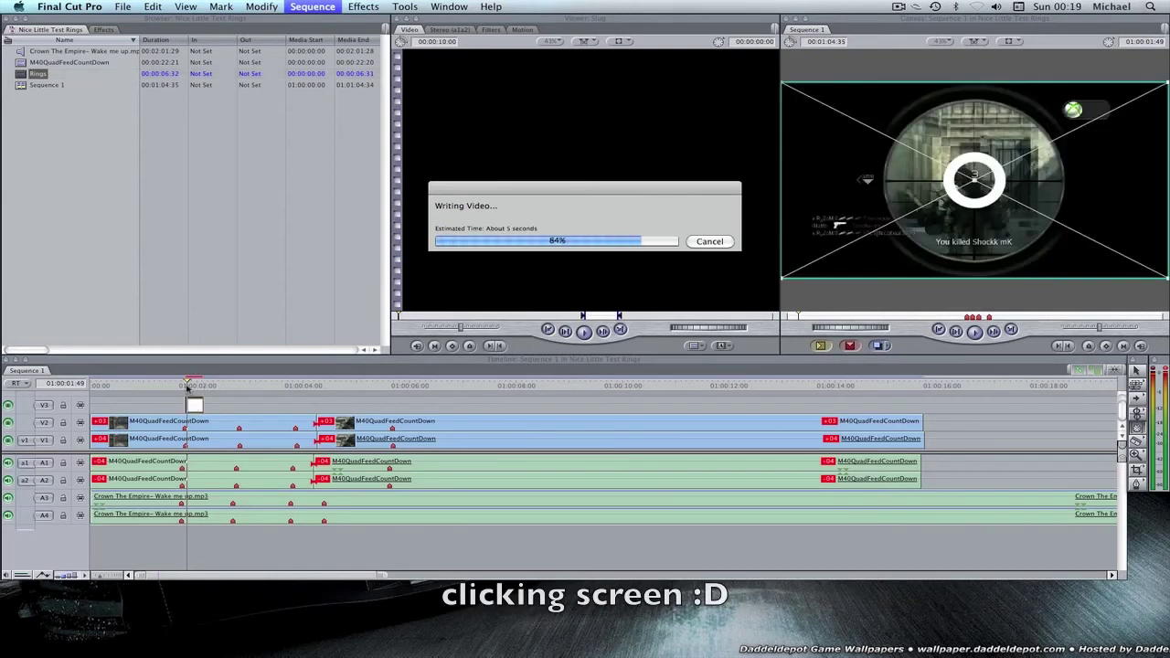
Step: Play the sequence several times from just before the first marker to check the ring's timing over the gameplay
left_click_drag(186, 387, 172, 391)
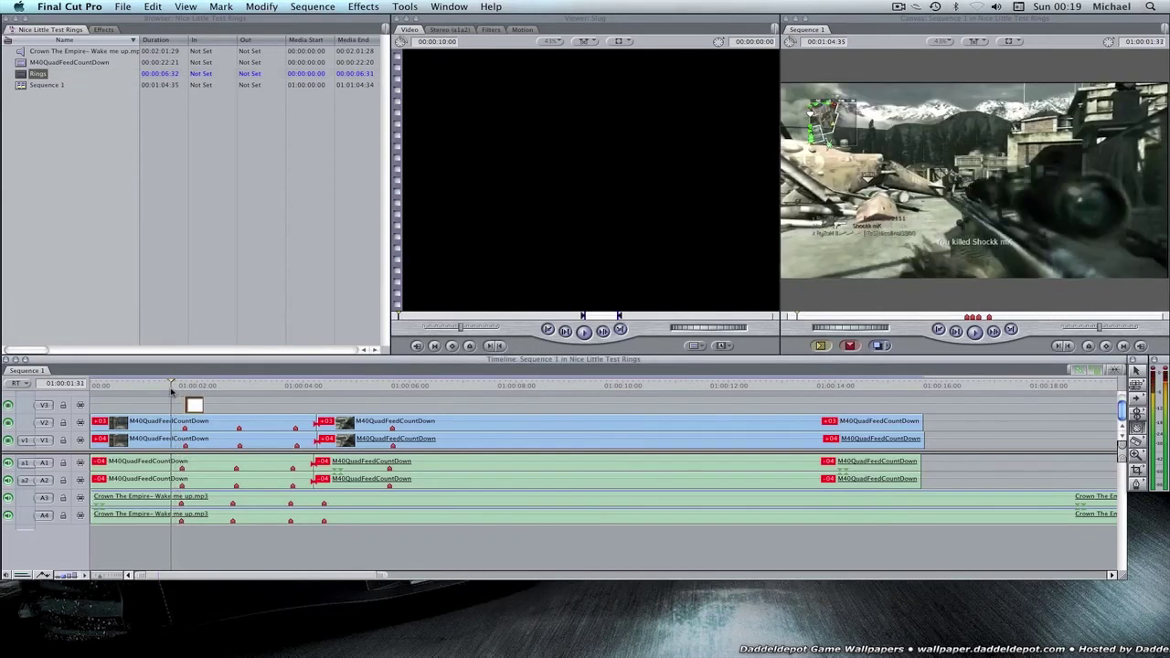
key("space")
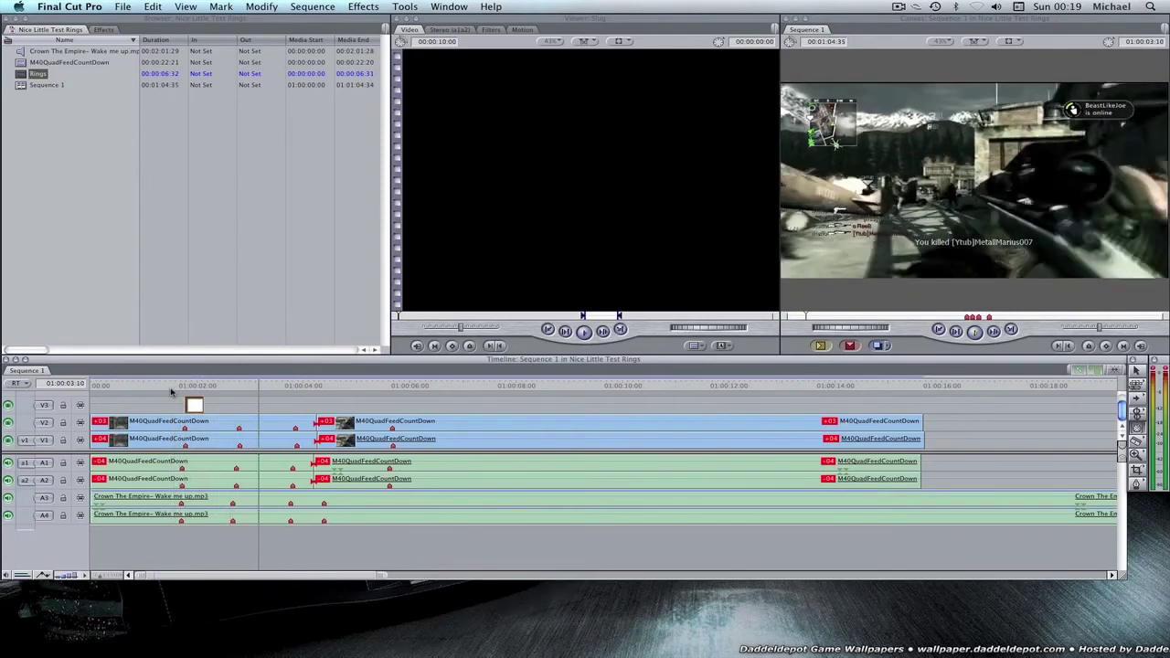
mouse_move(161, 389)
left_mouse_down()
mouse_move(202, 386)
mouse_move(162, 387)
left_mouse_up()
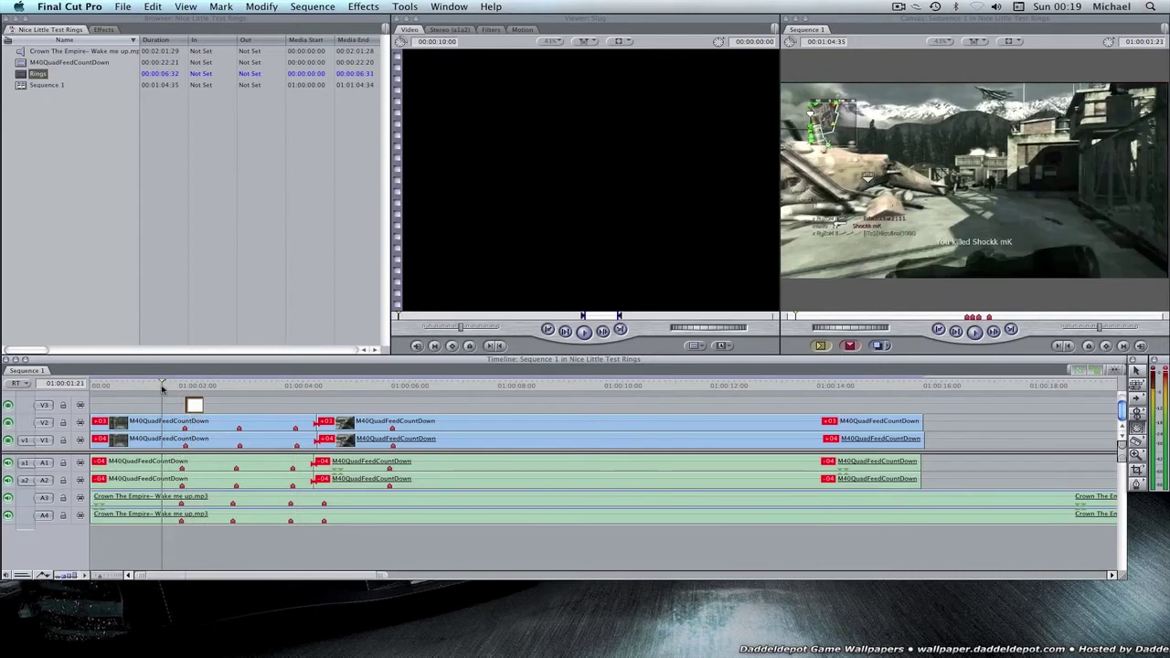
key("space")
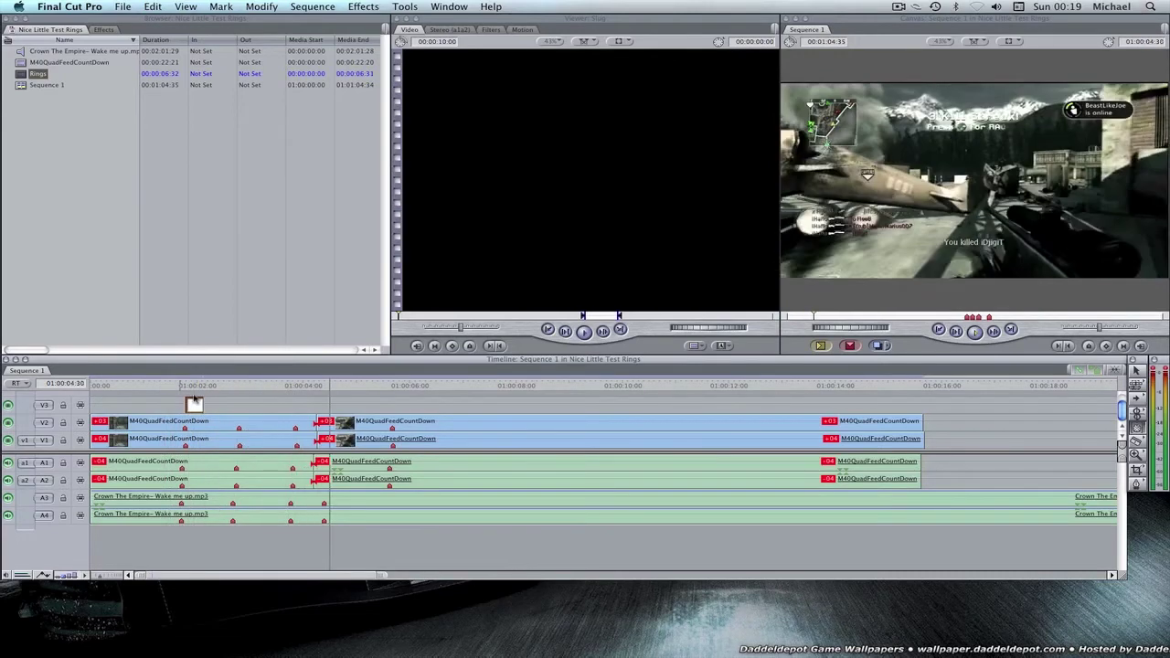
left_click(216, 389)
left_click(190, 386)
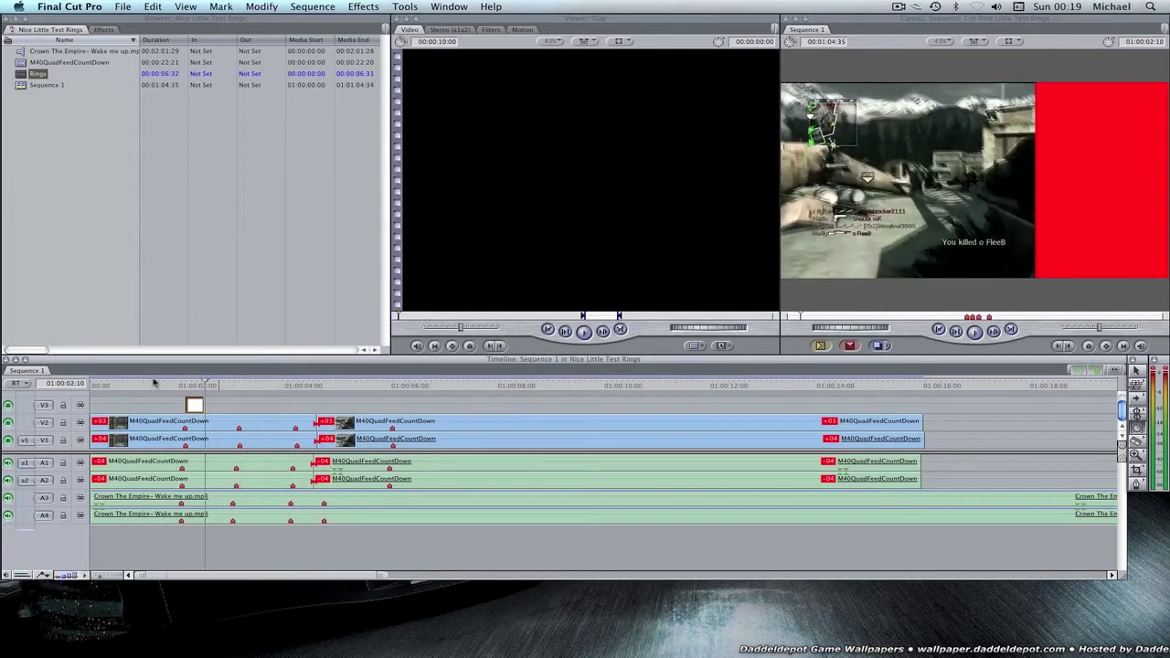
key("space")
Step: Paste a copy of the shortened Rings clip at the second marker on V3, then render and play back the section
left_click(203, 403)
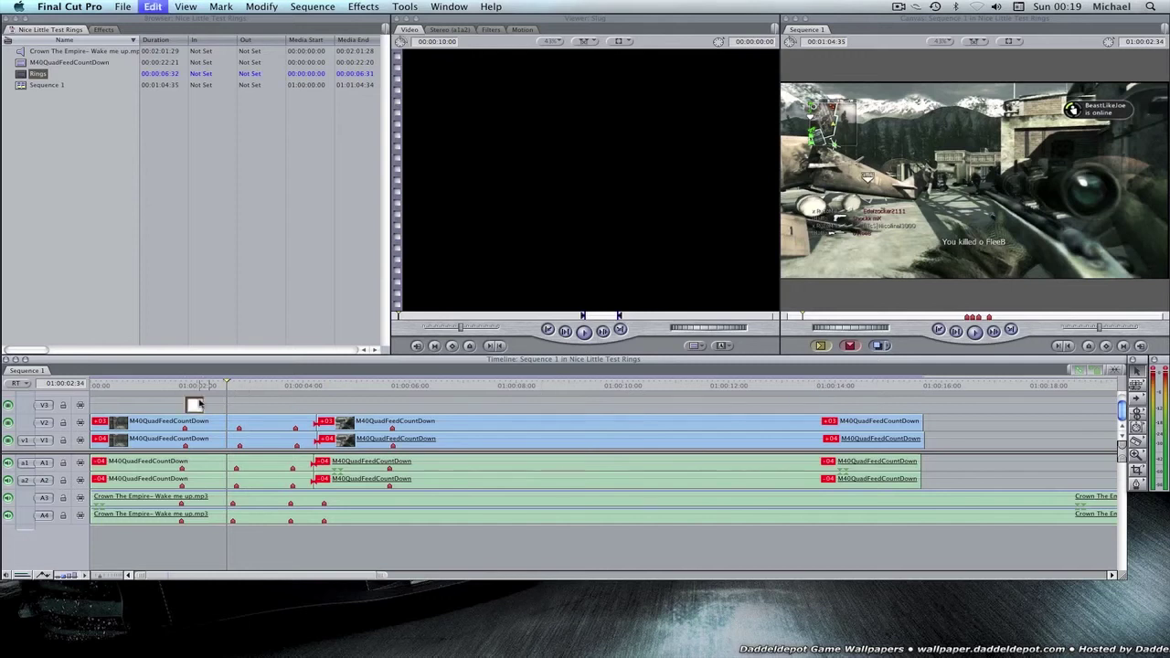
key("super+v")
left_click_drag(236, 404, 250, 404)
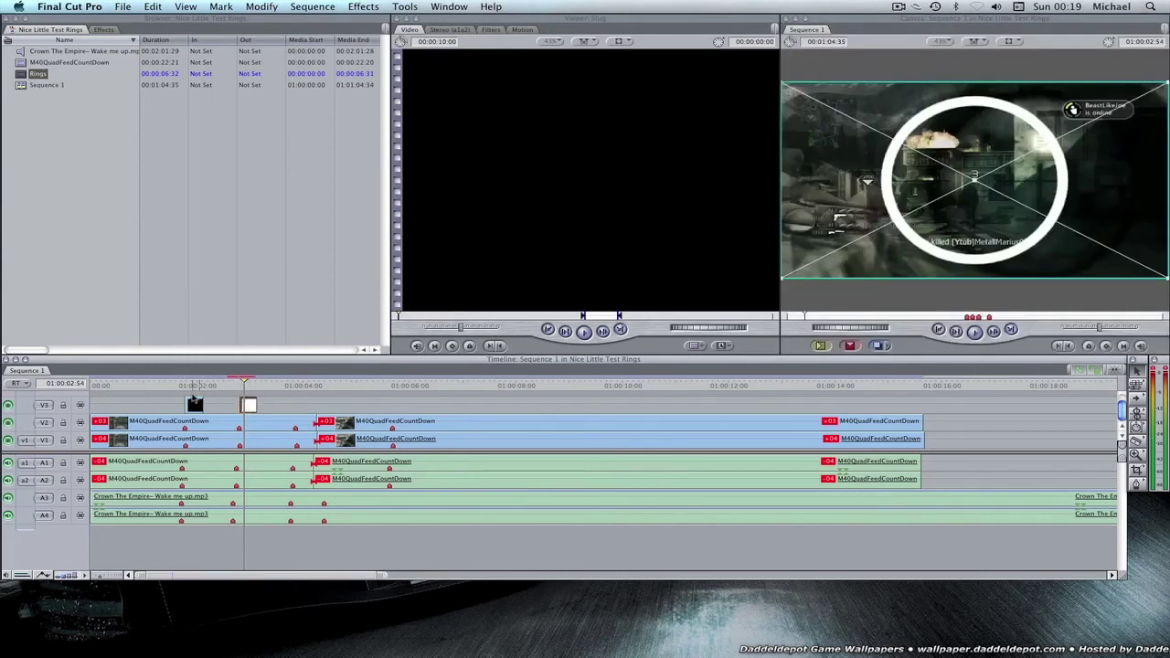
key("super+r")
left_click(231, 405)
key("super+r")
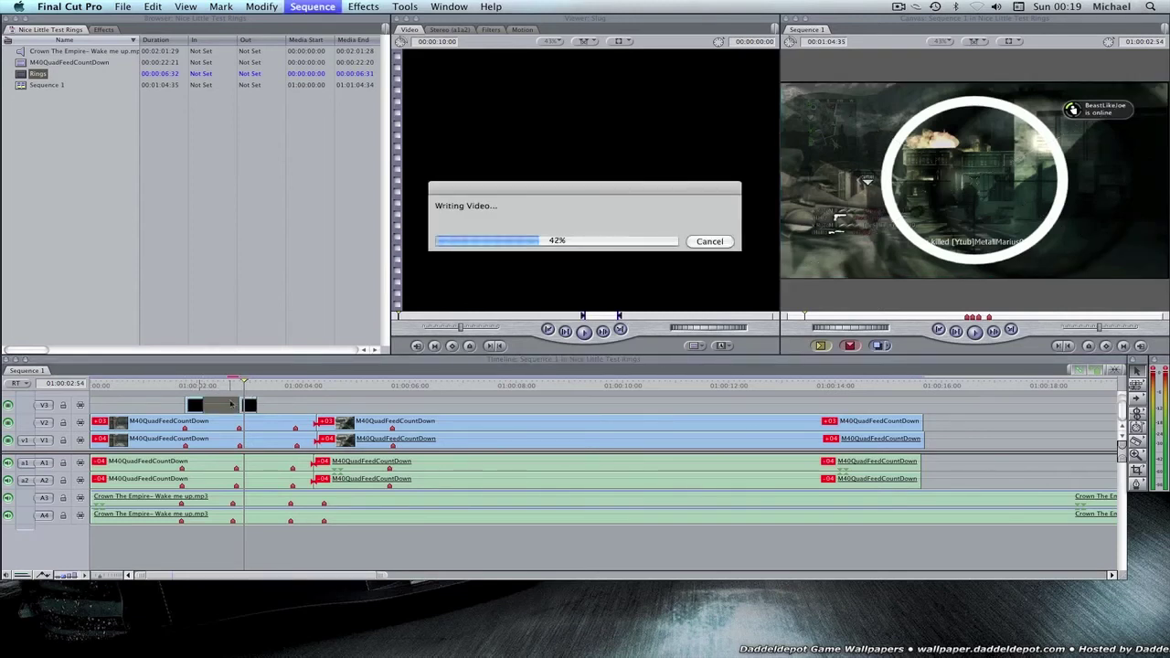
left_click(175, 384)
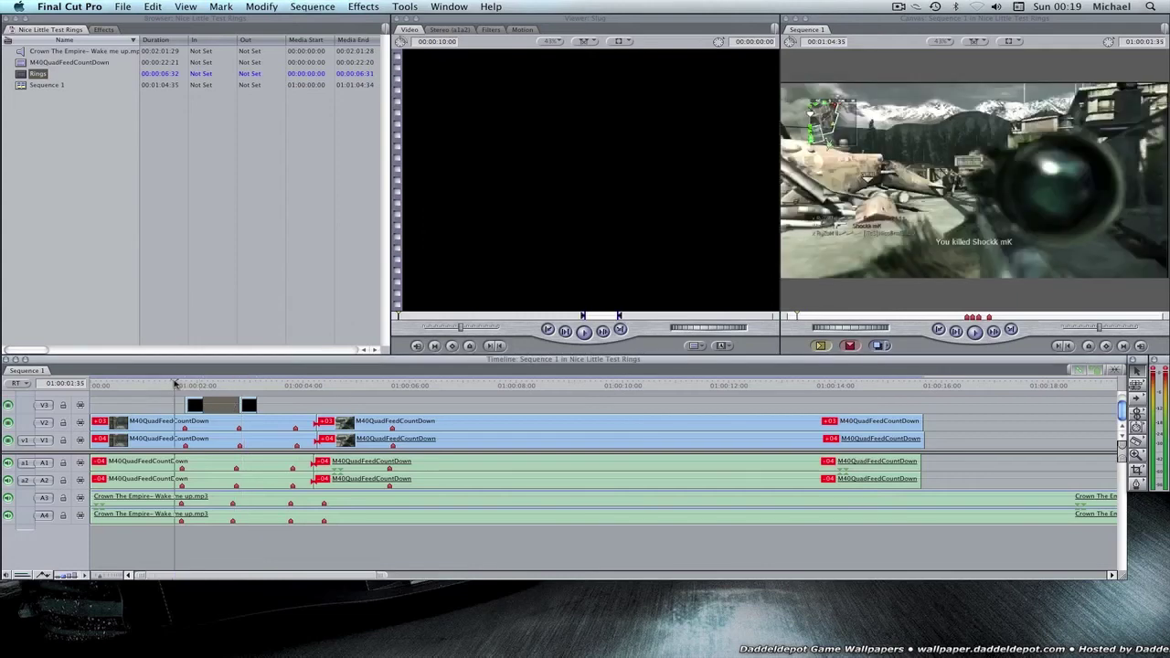
key("space")
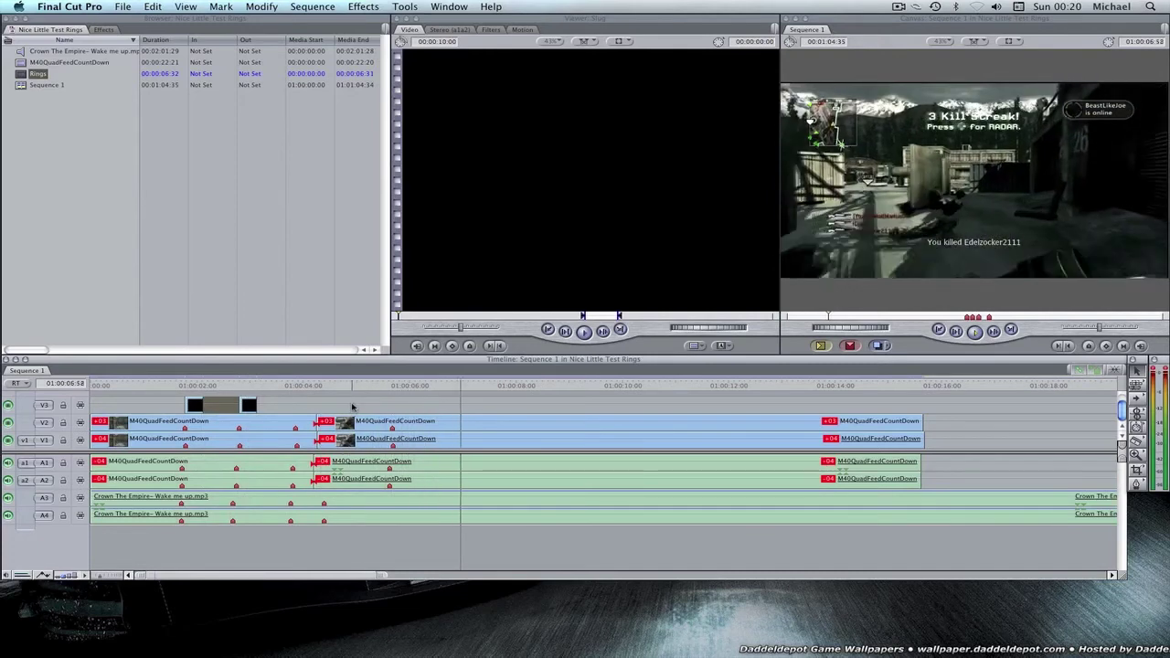
Step: Find Explosion_Dull.wav by searching this Mac for "explosion" and import it into the project
right_click(94, 108)
mouse_move(133, 115)
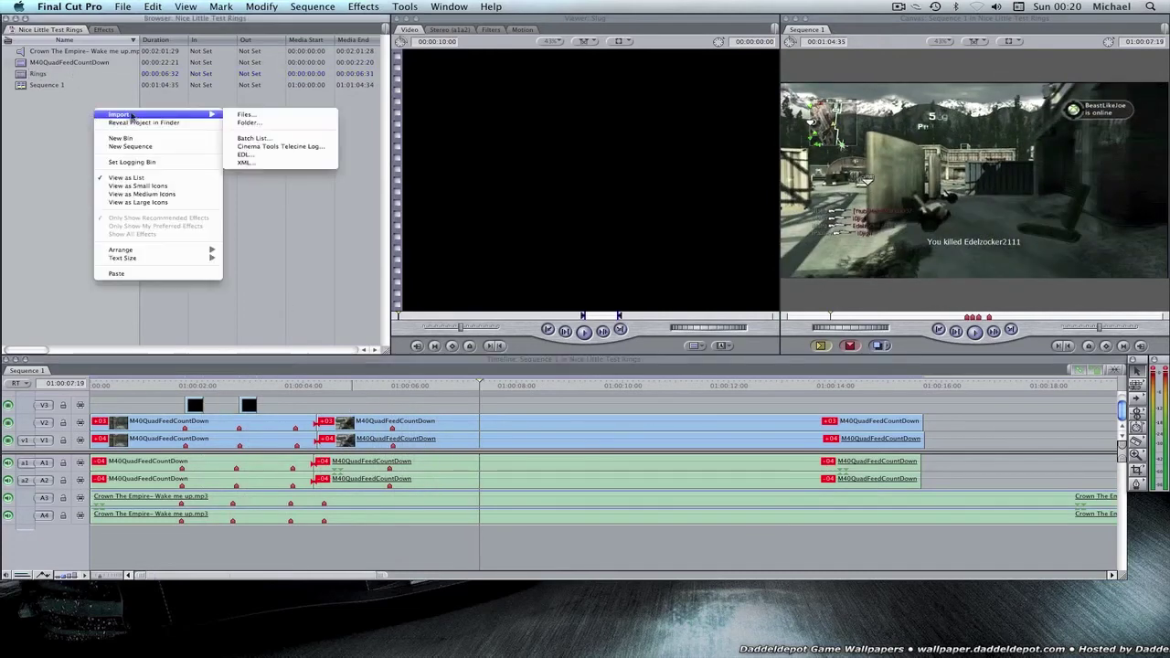
key("super+i")
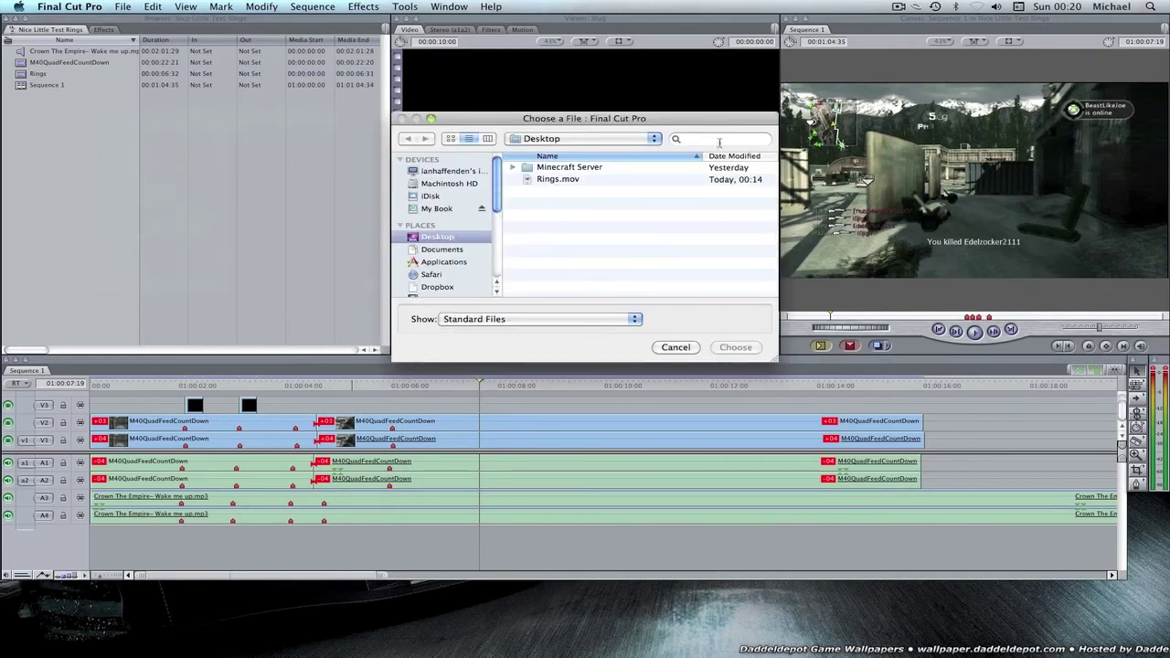
left_click(719, 139)
type("explosion")
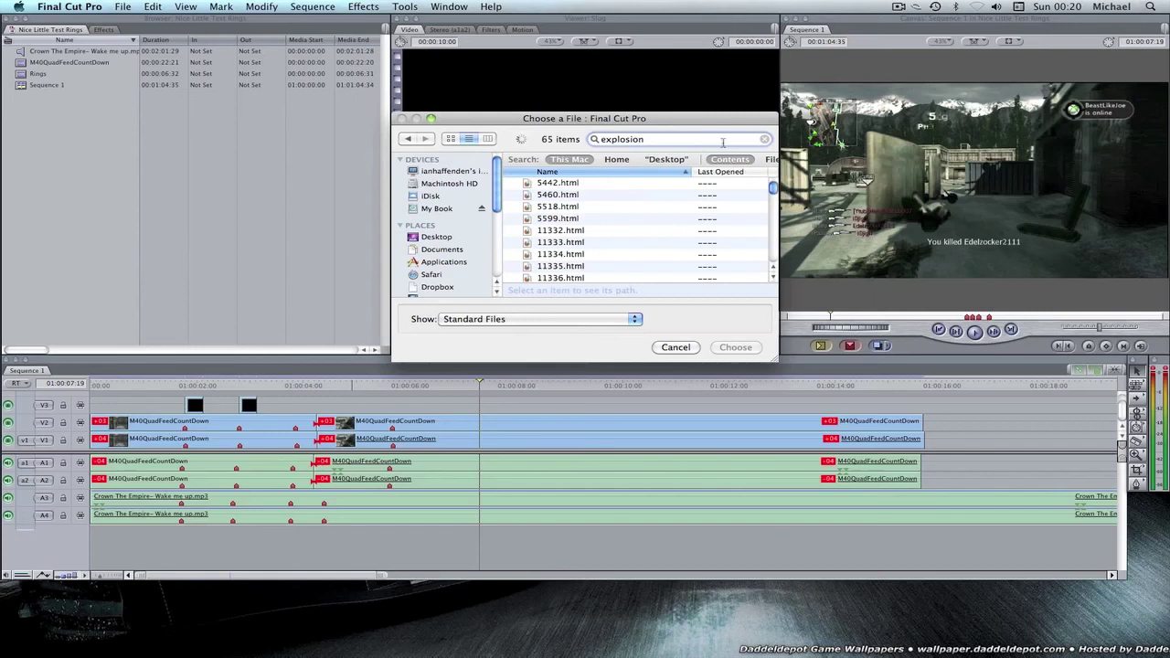
scroll(575, 203, "down", 10)
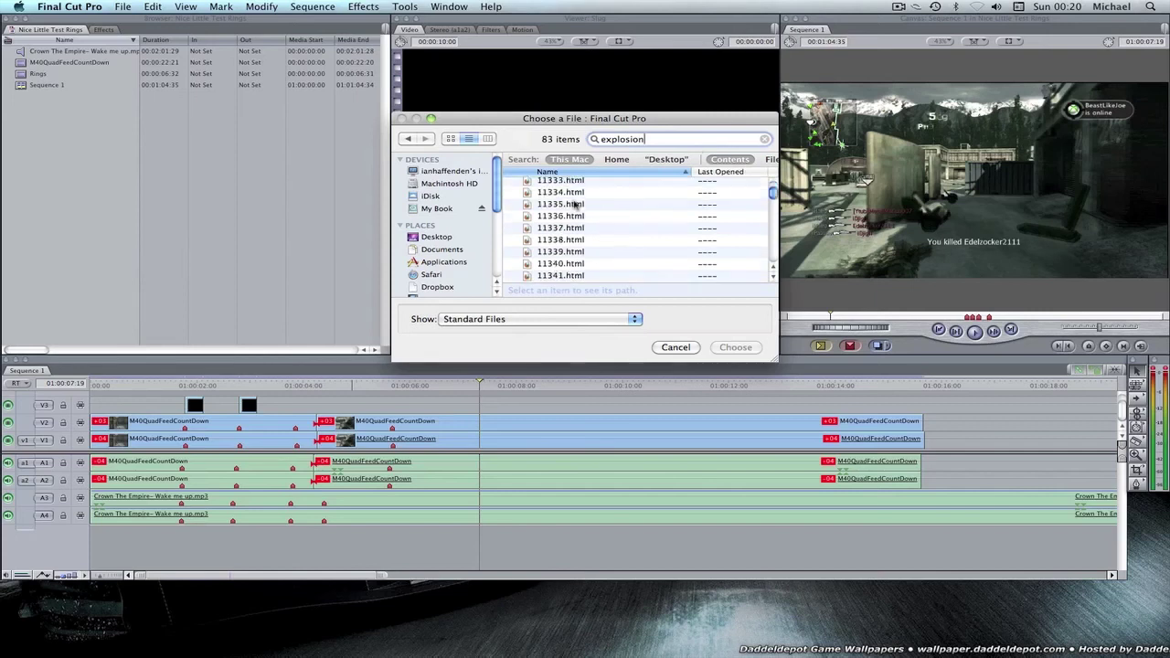
scroll(575, 205, "up", 5)
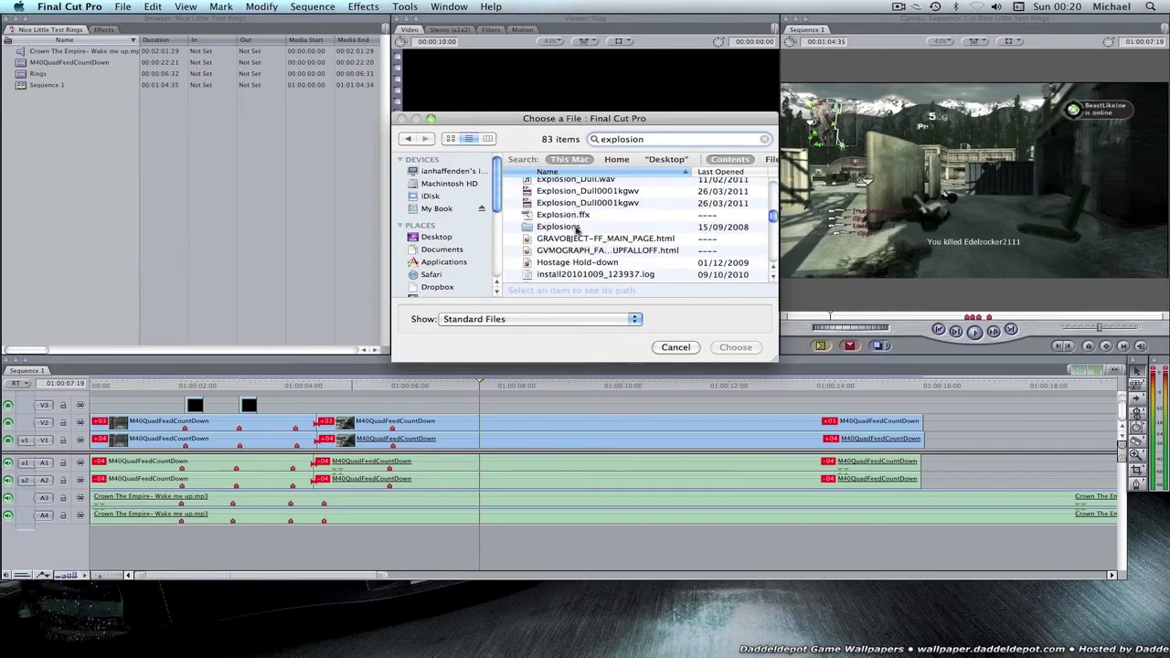
scroll(578, 230, "up", 4)
left_click(576, 241)
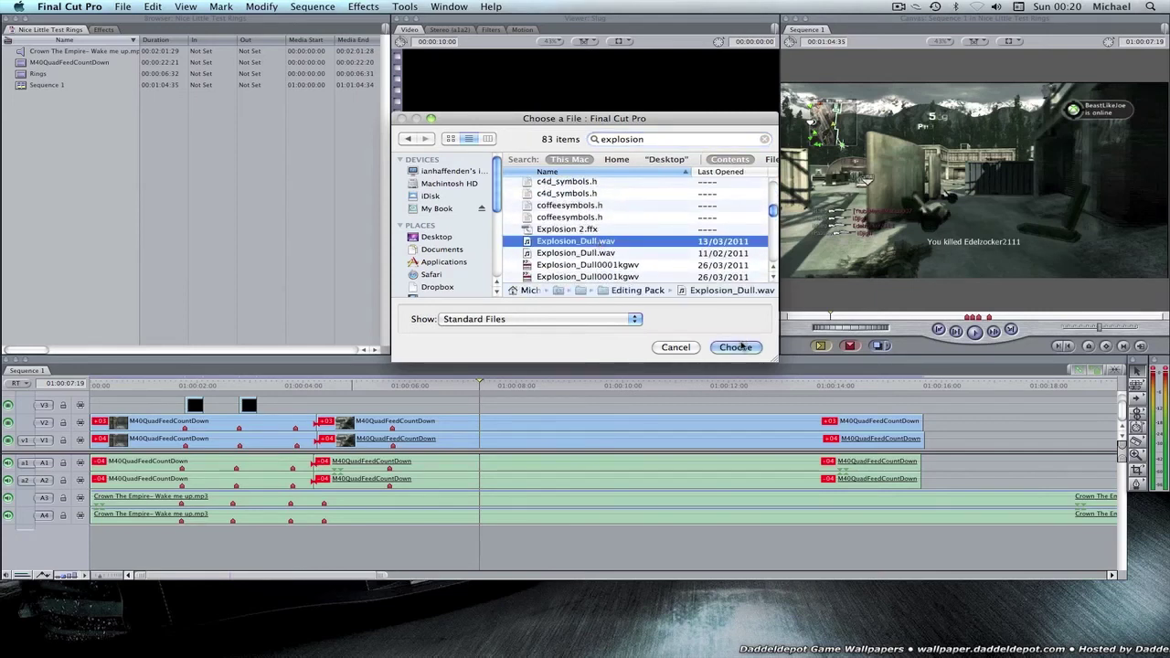
left_click(736, 348)
Step: Place Explosion_Dull.wav on new audio tracks below the music, aligned with the cut between the first two gameplay clips
left_click_drag(83, 71, 319, 396)
left_click(317, 385)
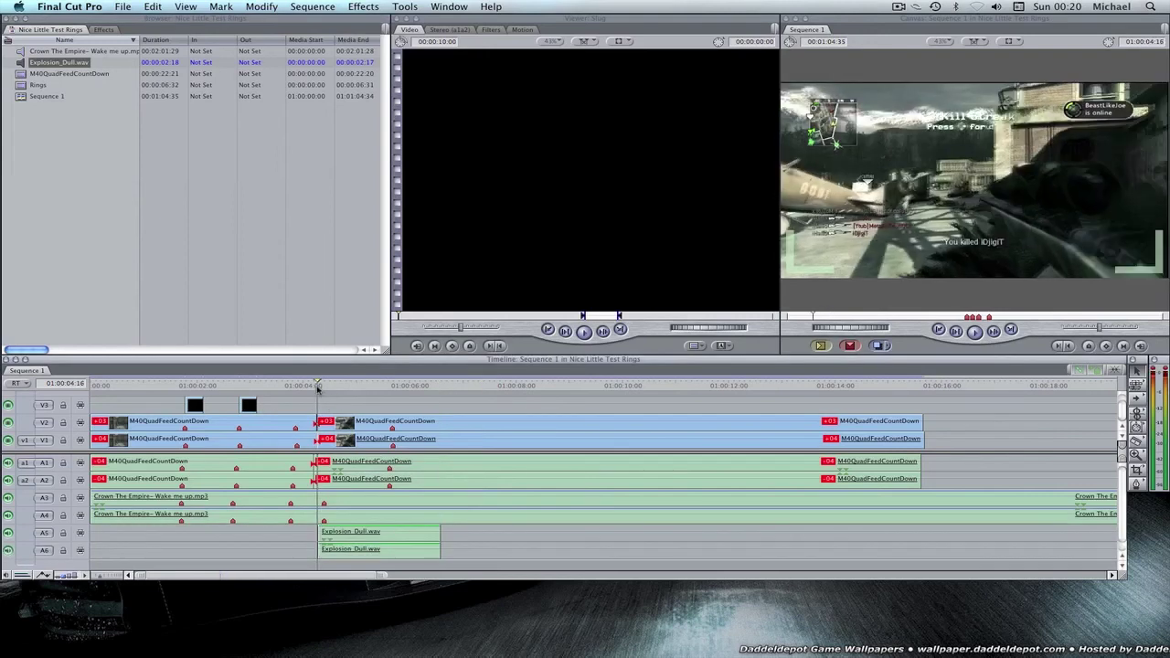
left_click_drag(362, 542, 353, 532)
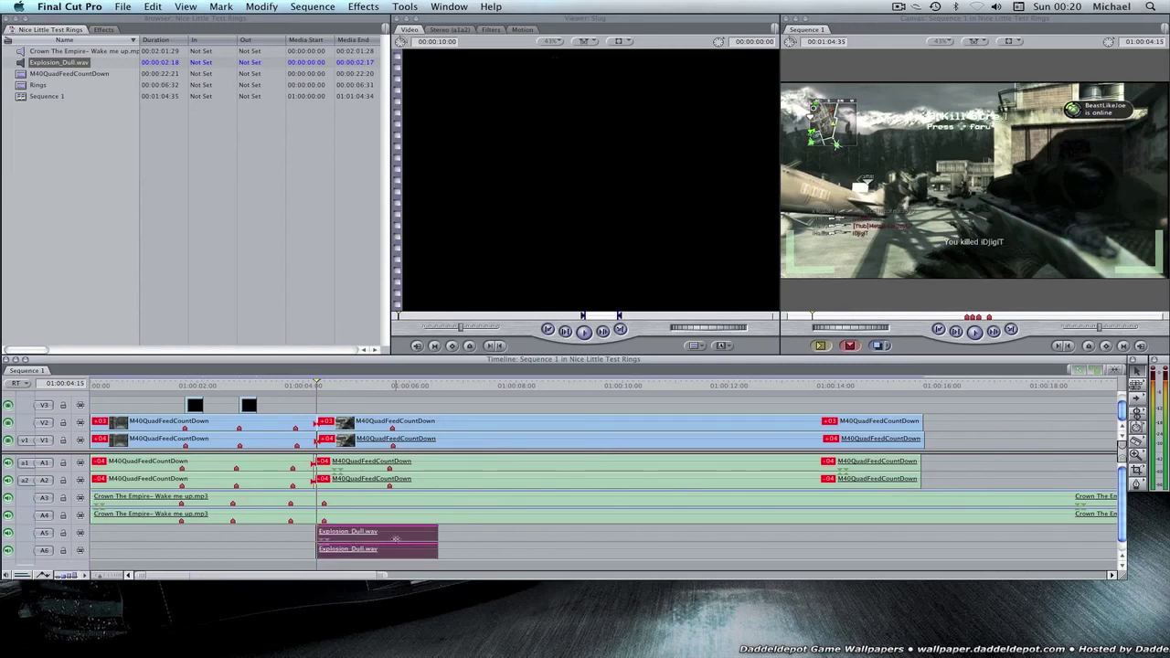
Step: Raise the explosion clip's audio level to 12 dB and play the sequence through the cut to hear it
key("Return")
left_click_drag(564, 56, 592, 57)
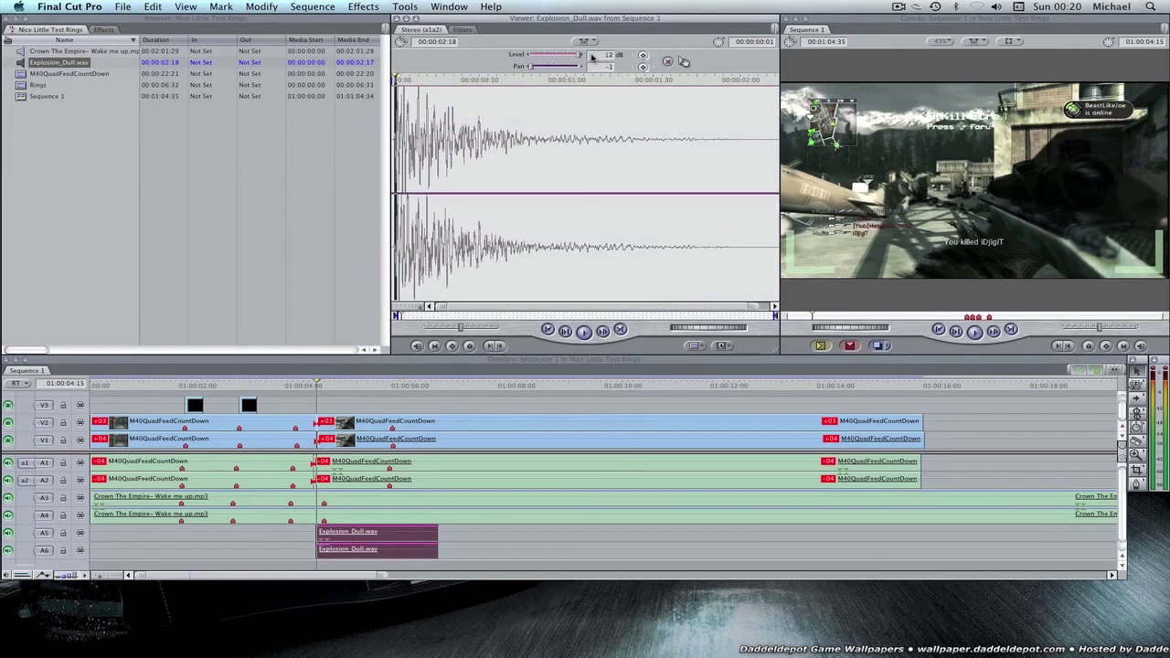
left_click(207, 385)
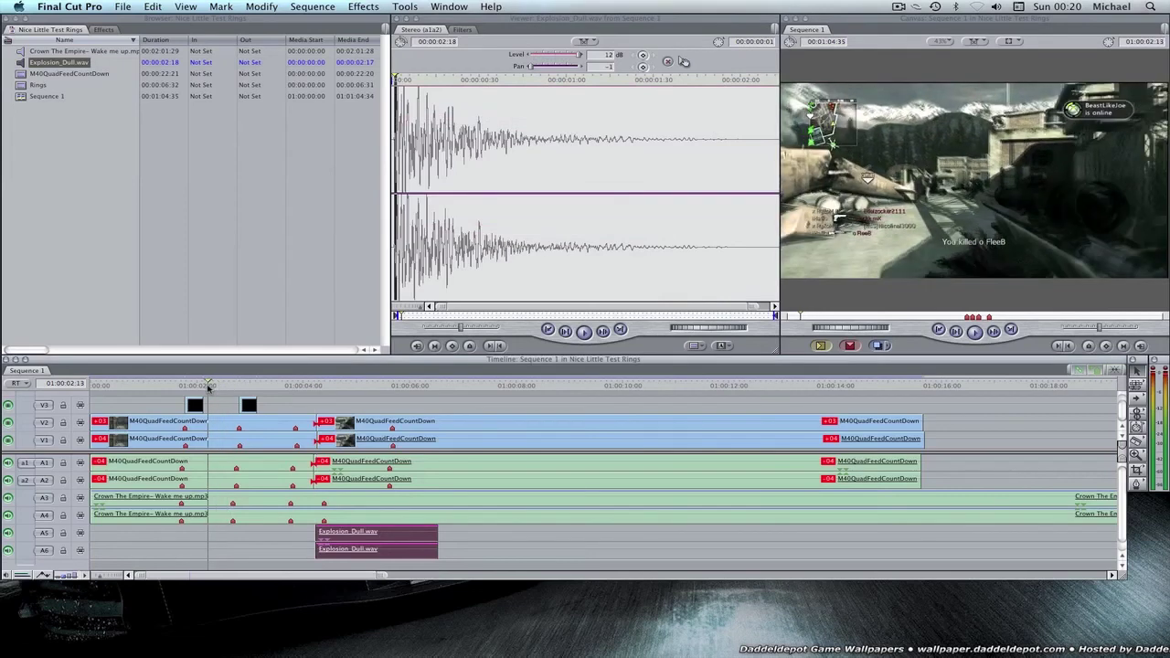
key("space")
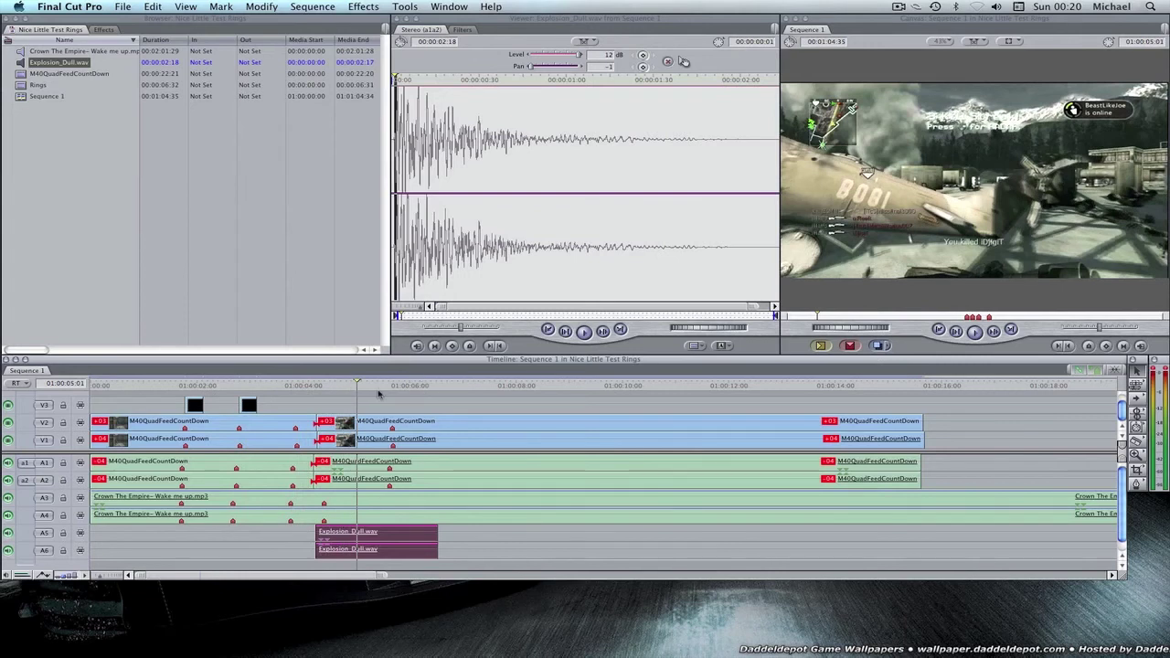
Step: Move the explosion sound to the marker in the second gameplay clip and play the sequence from just before the cut
left_click_drag(389, 382, 395, 383)
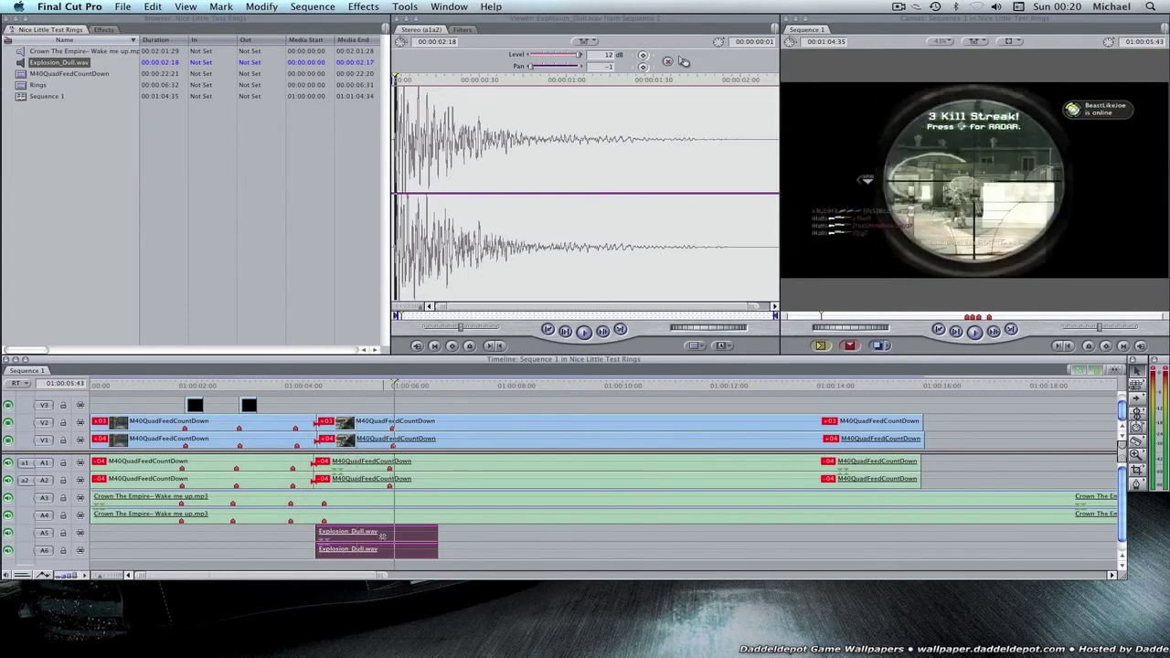
left_click_drag(382, 535, 458, 534)
left_click(392, 384)
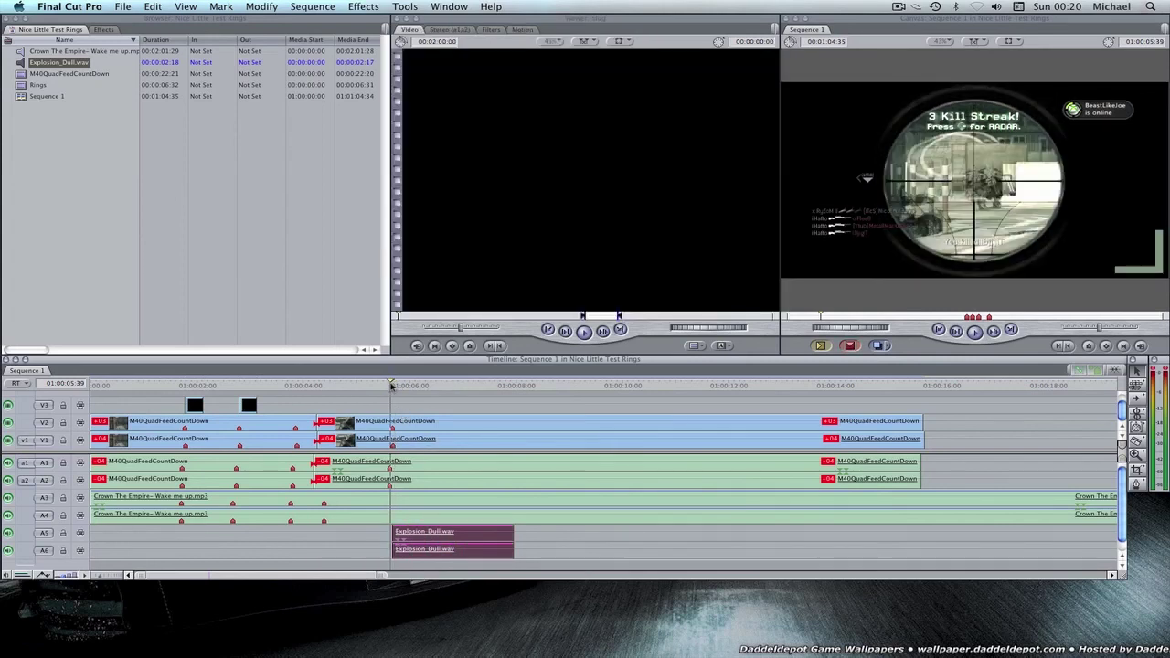
left_click_drag(391, 384, 393, 385)
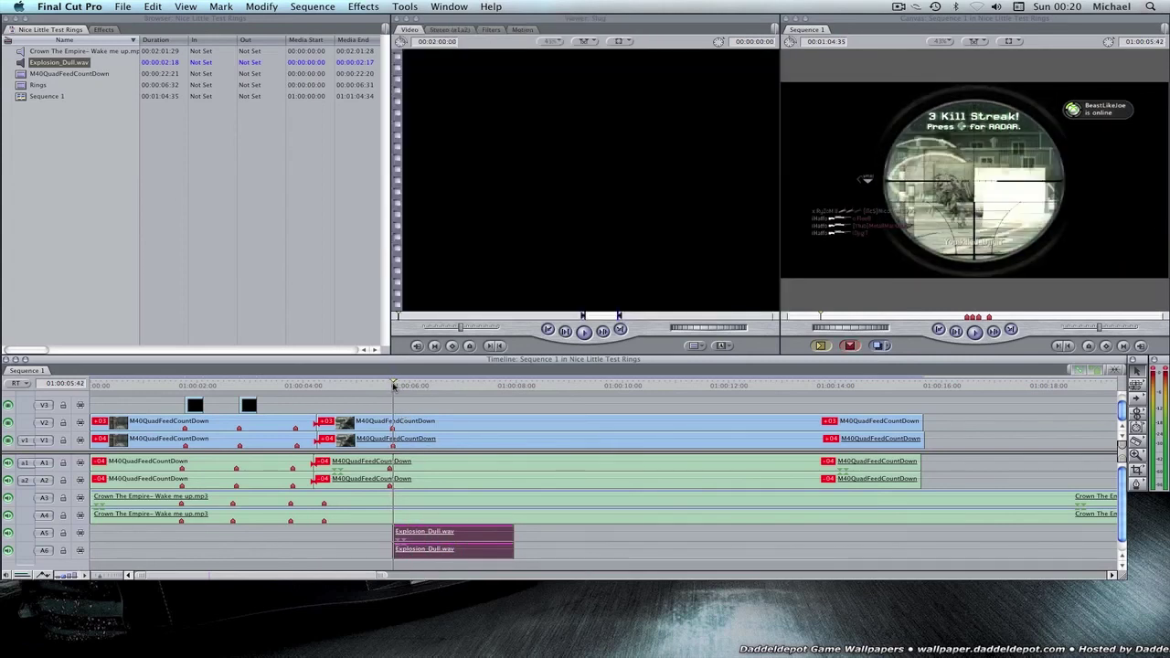
left_click(305, 385)
key("space")
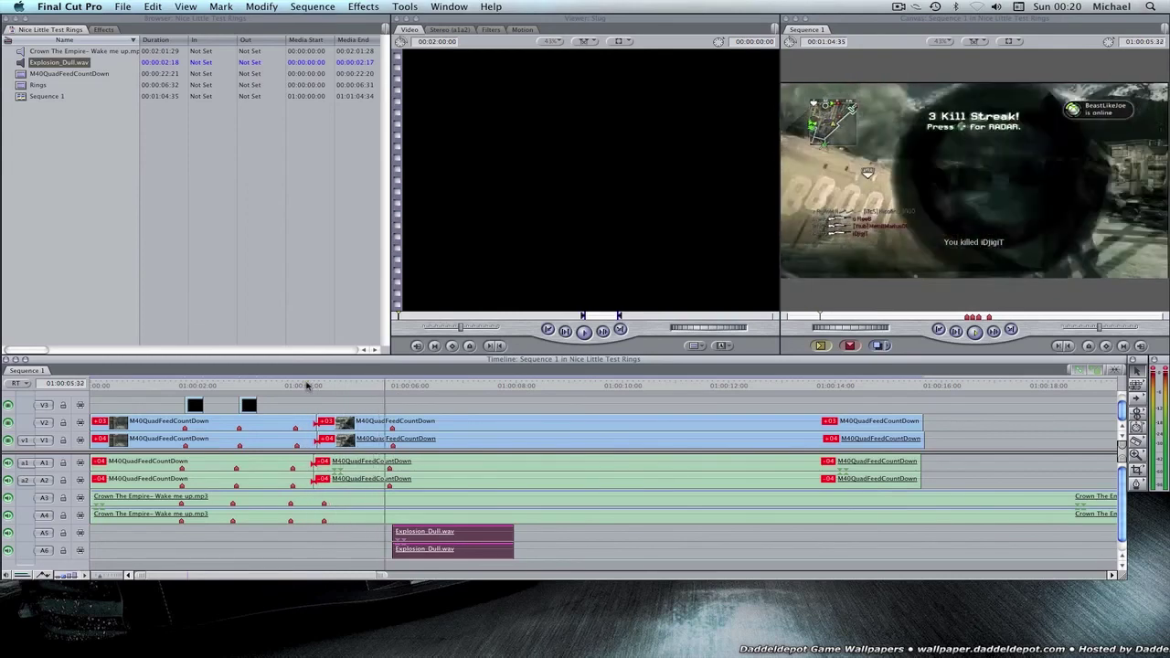